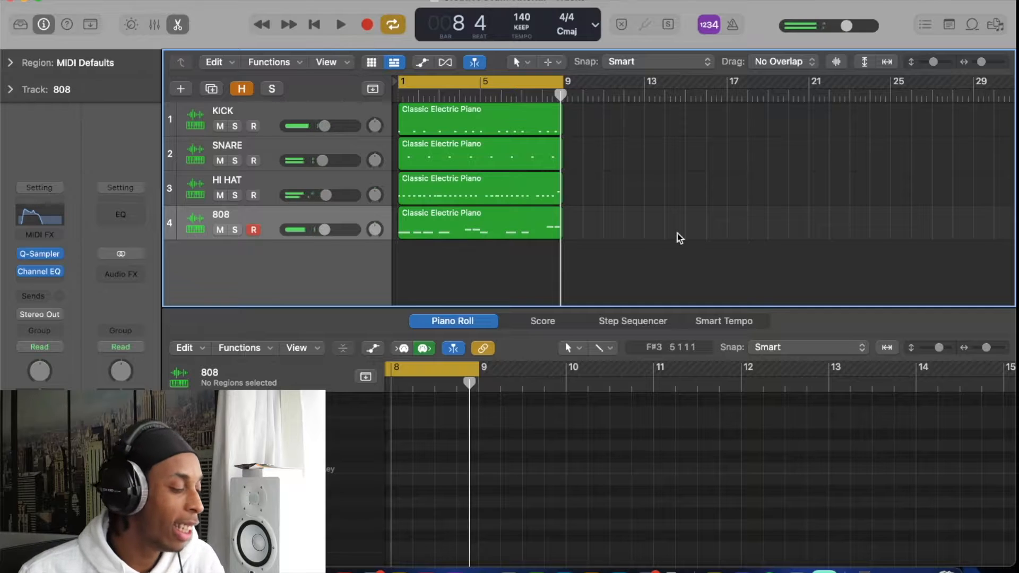
# Return the playhead to the beginning and duplicate the HI HAT track.
pyautogui.press('Return')
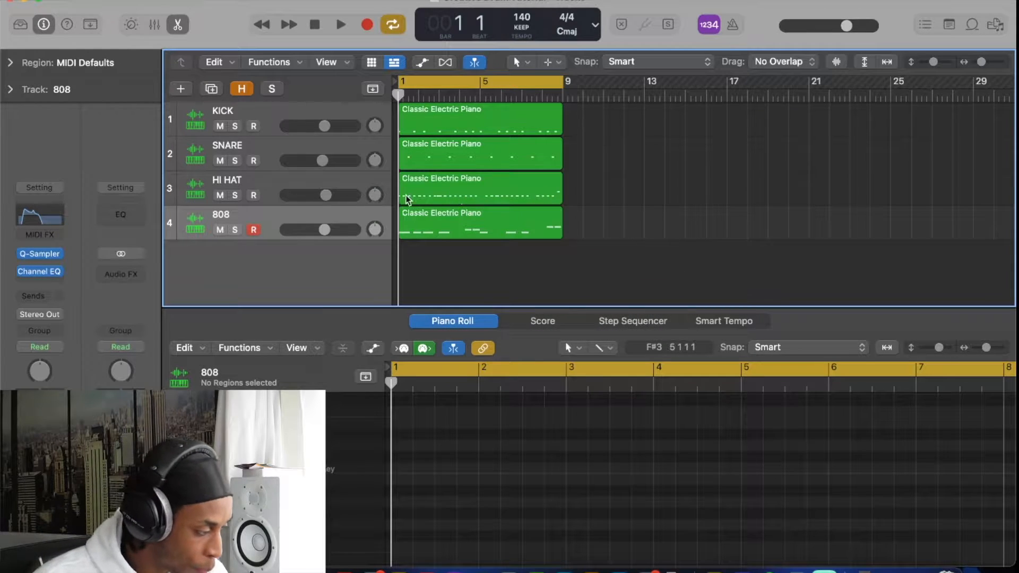
pyautogui.click(345, 176)
pyautogui.press('super+d')
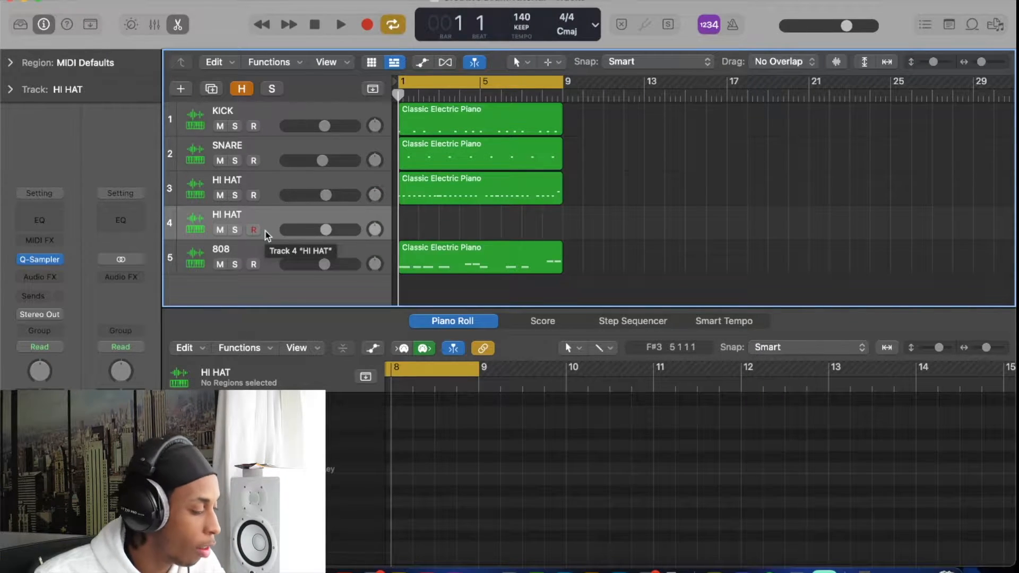
# Open Quick Sampler on the duplicated HI HAT track and set its loop mode to Forward.
pyautogui.click(45, 260)
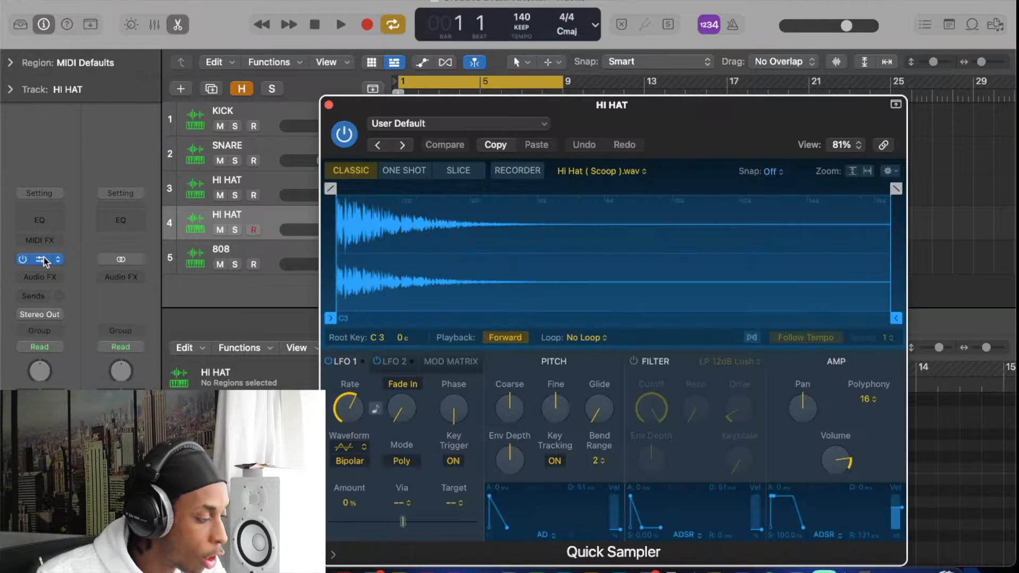
pyautogui.moveTo(725, 111); pyautogui.dragTo(755, 3)
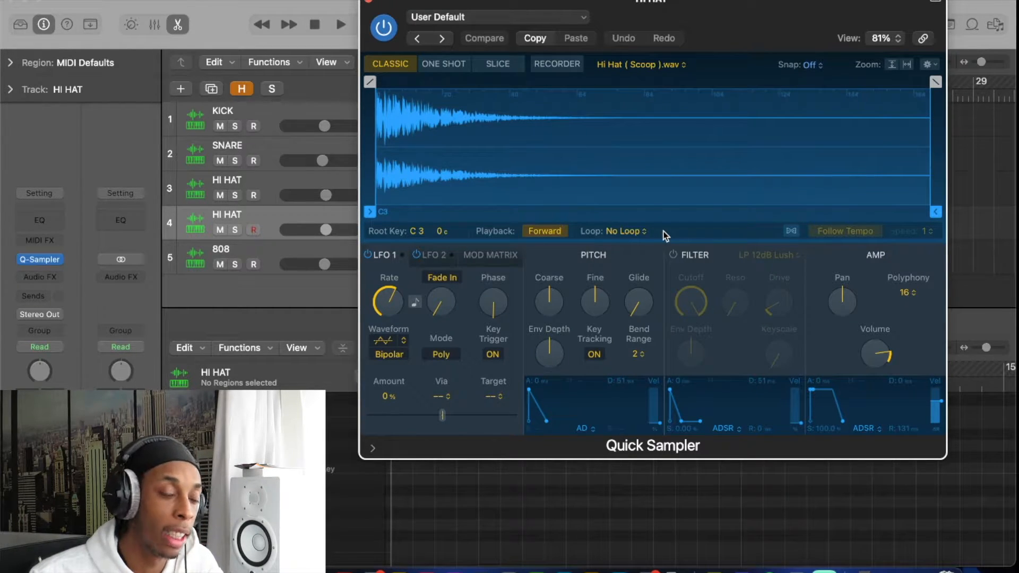
pyautogui.click(624, 231)
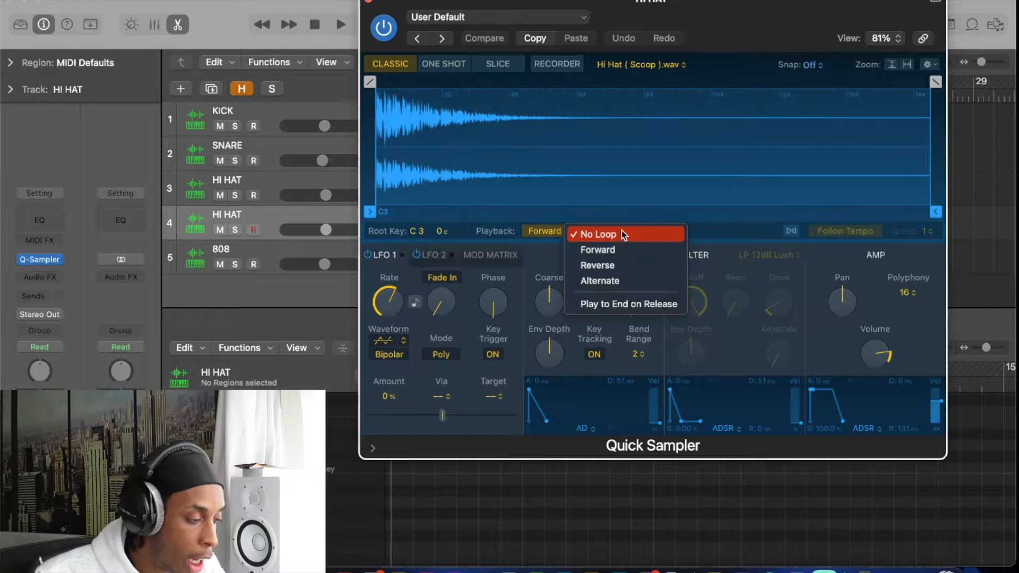
pyautogui.click(624, 234)
pyautogui.click(617, 233)
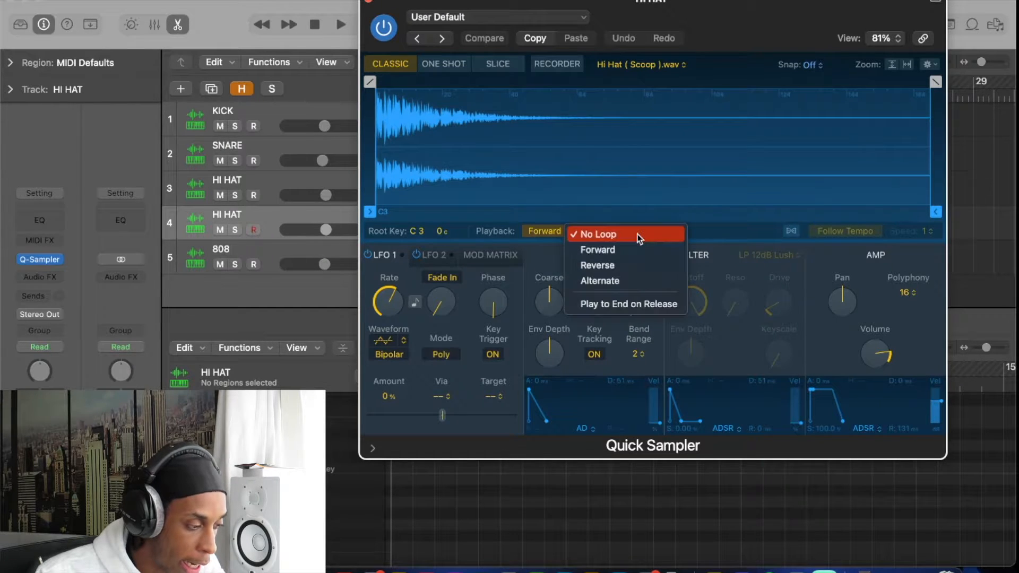
pyautogui.click(632, 254)
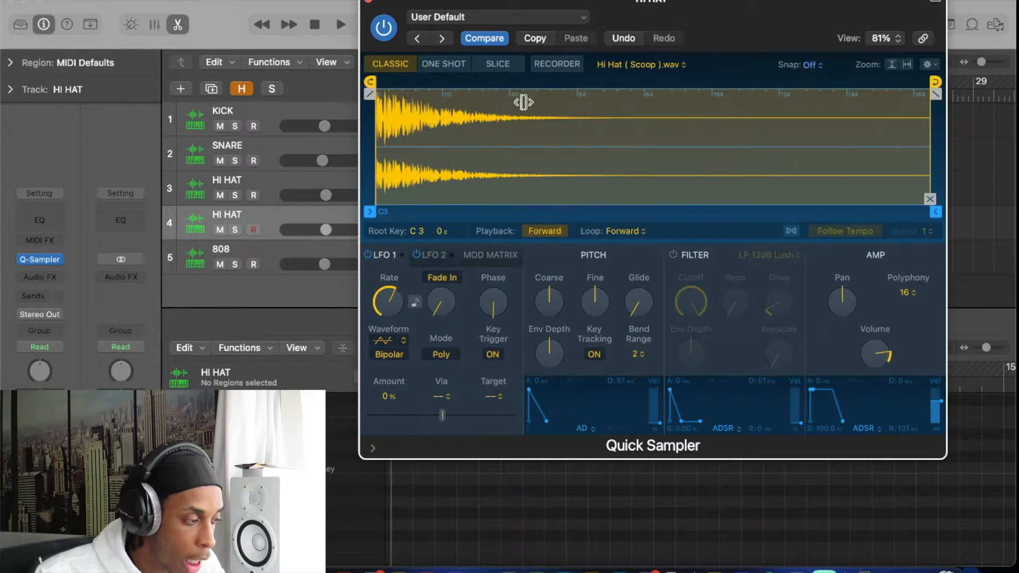
# Shorten the hi-hat sample's loop to run from about 0.02 s to about 0.057 s, and close the sampler.
pyautogui.moveTo(373, 80)
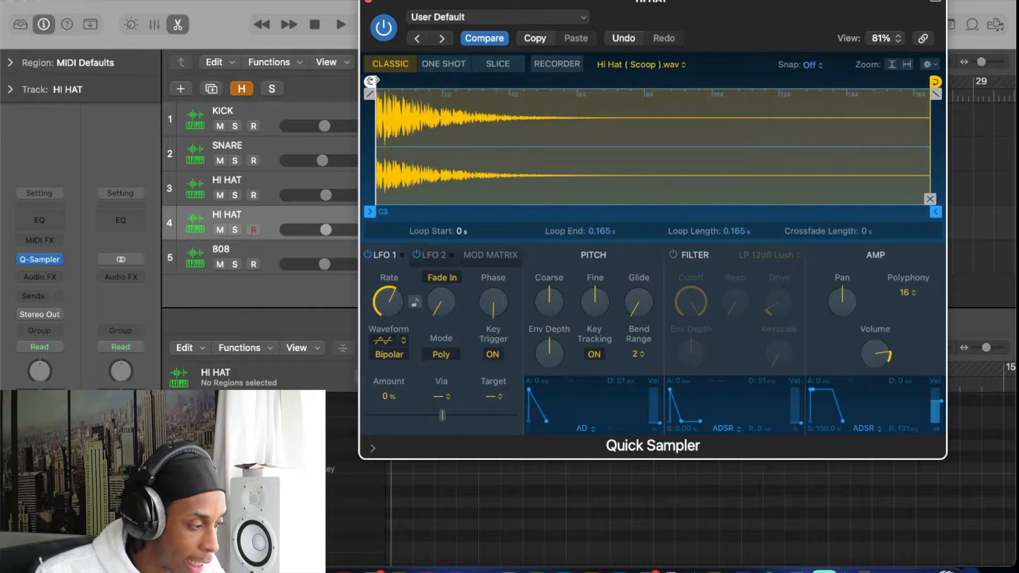
pyautogui.moveTo(373, 81)
pyautogui.mouseDown()
pyautogui.moveTo(503, 81)
pyautogui.moveTo(370, 81)
pyautogui.mouseUp()
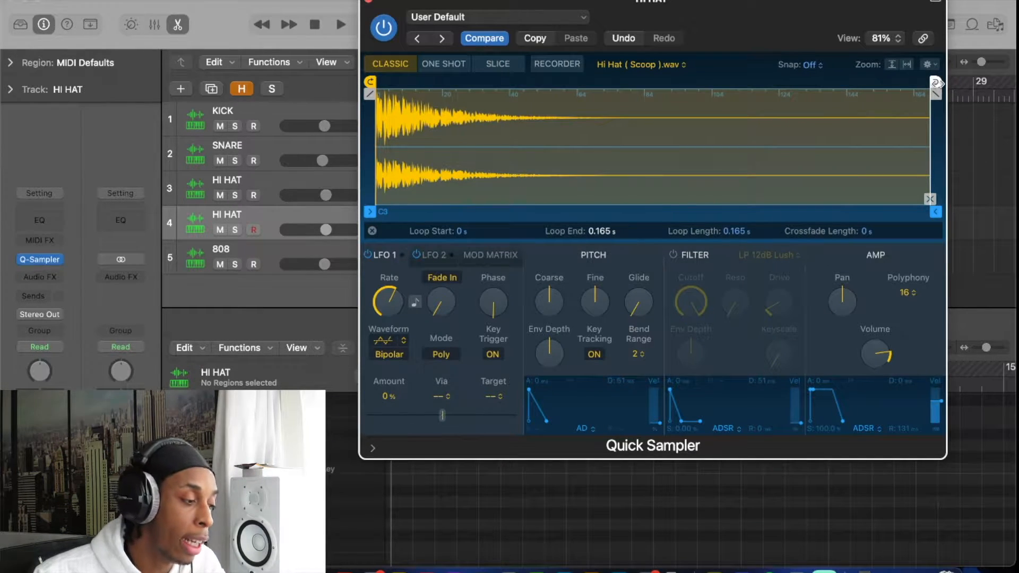
pyautogui.moveTo(936, 83); pyautogui.dragTo(527, 172)
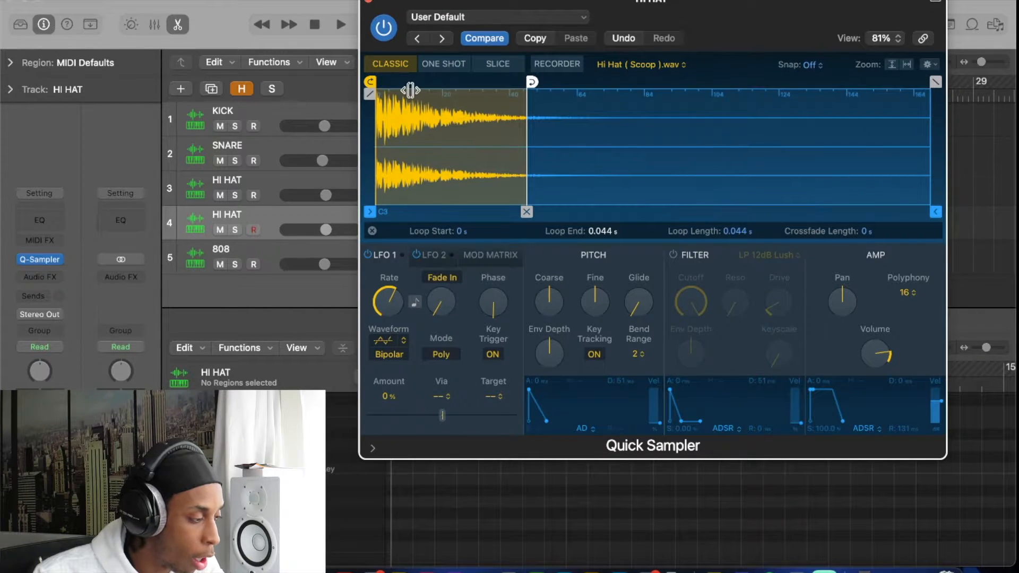
pyautogui.moveTo(369, 81); pyautogui.dragTo(440, 82)
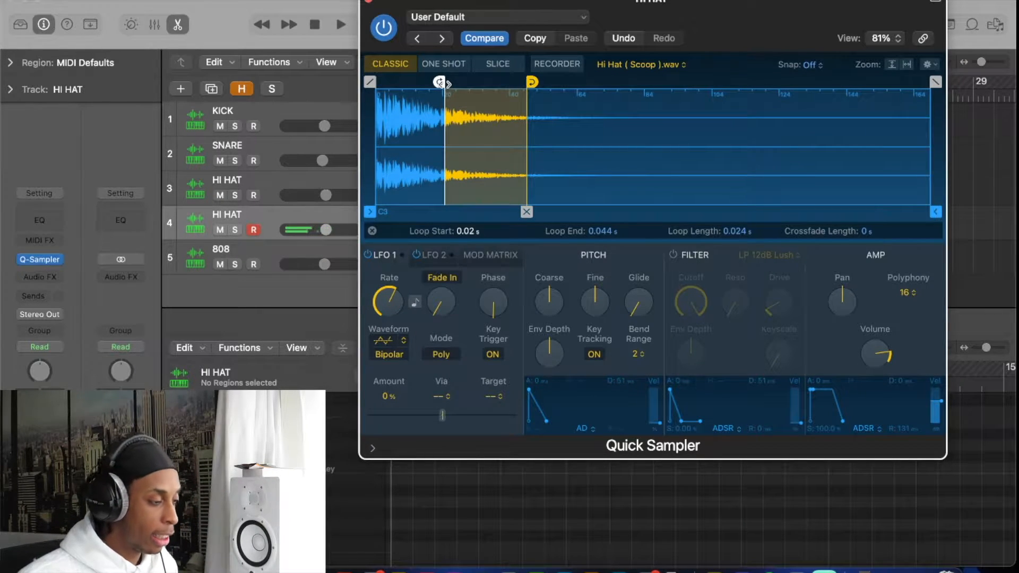
pyautogui.moveTo(527, 82); pyautogui.dragTo(524, 84)
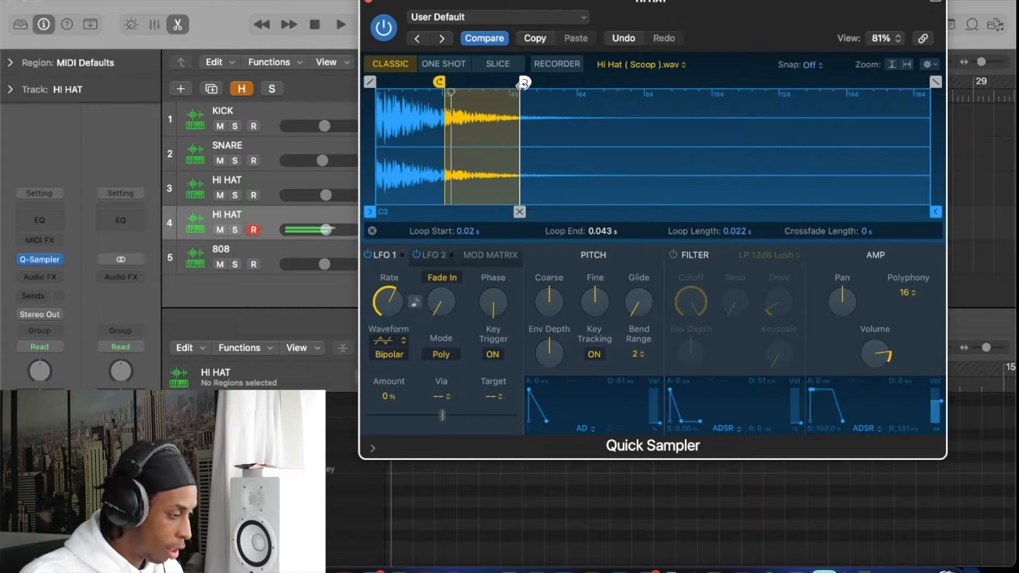
pyautogui.moveTo(522, 83)
pyautogui.mouseDown()
pyautogui.moveTo(462, 87)
pyautogui.moveTo(683, 87)
pyautogui.moveTo(475, 87)
pyautogui.moveTo(617, 84)
pyautogui.moveTo(572, 84)
pyautogui.mouseUp()
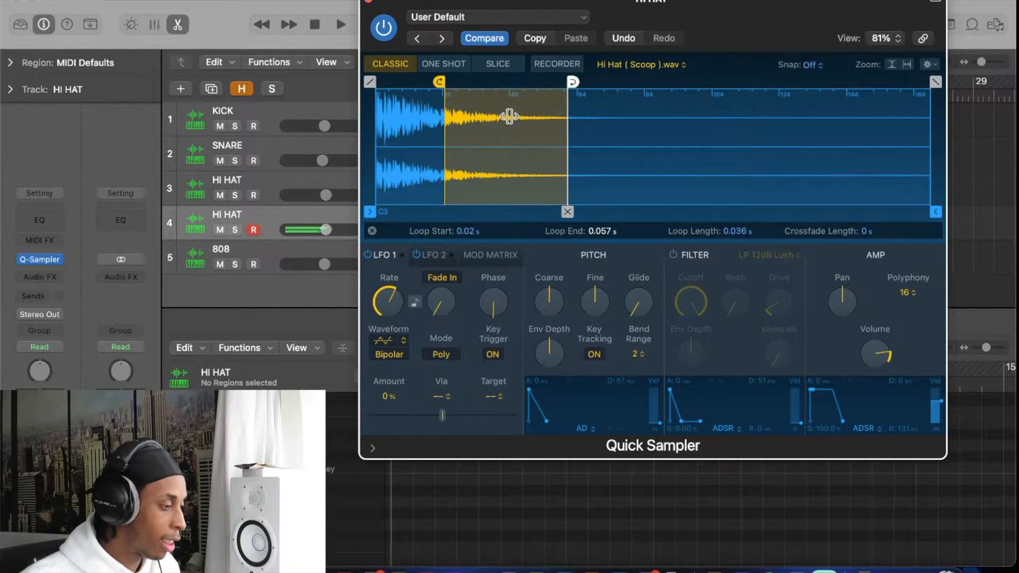
pyautogui.click(370, 4)
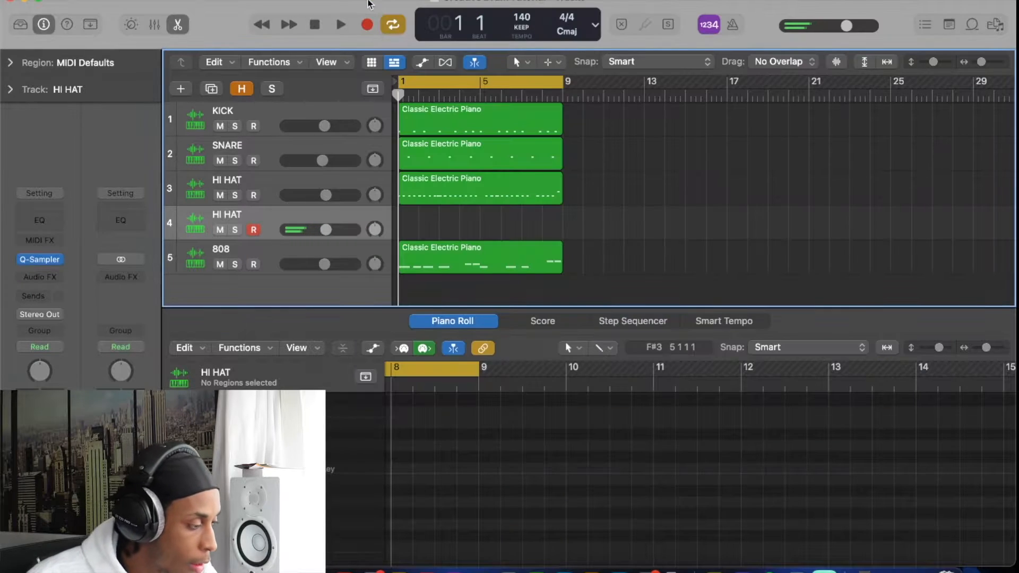
# Record hi-hat notes on the duplicated HI HAT track within the eight-bar cycle and extend the new region's start to bar 1.
pyautogui.click(420, 109)
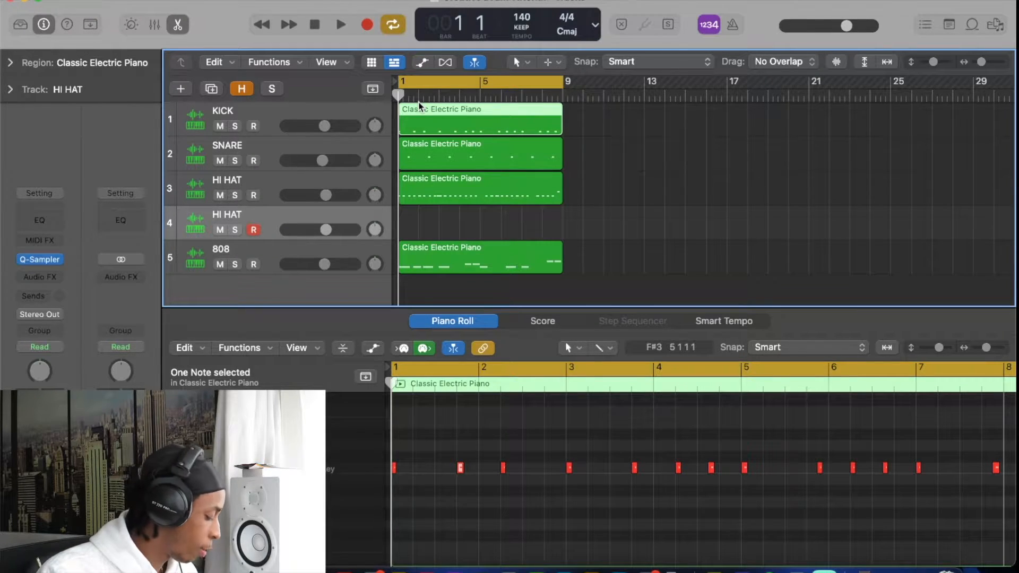
pyautogui.press('r')
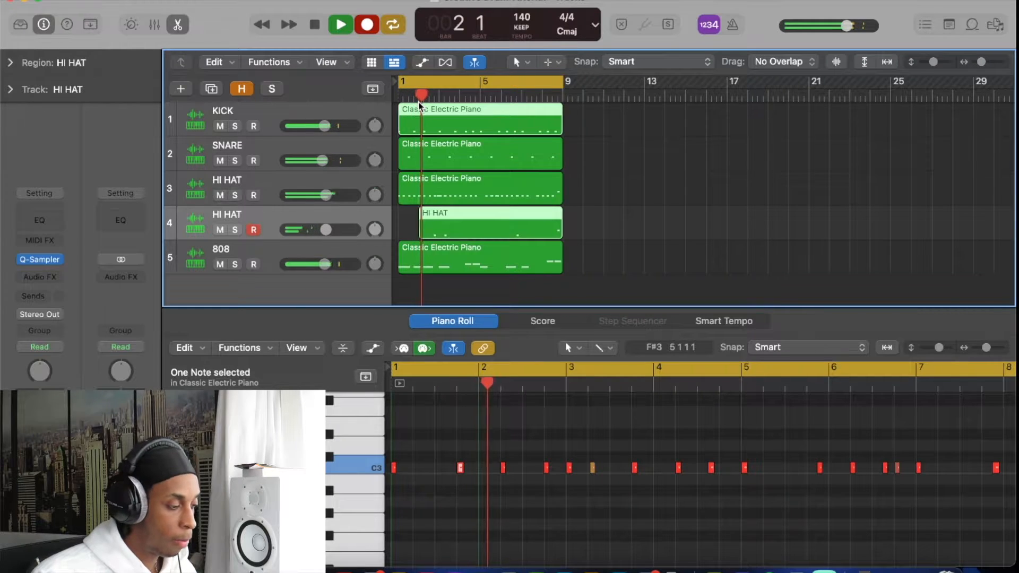
pyautogui.press('space')
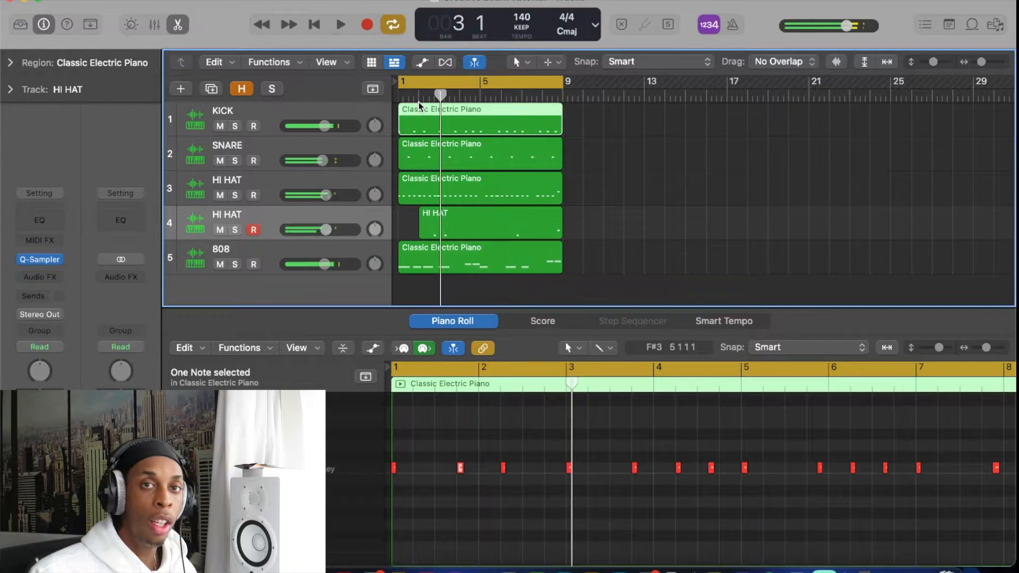
pyautogui.click(422, 233)
pyautogui.moveTo(422, 234); pyautogui.dragTo(401, 234)
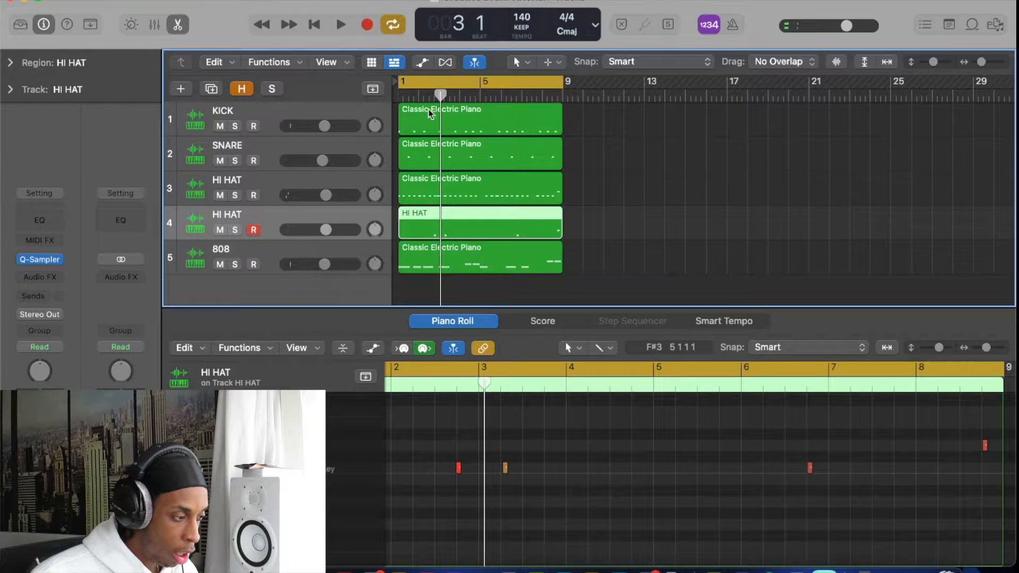
# Play the beat from bar 1 to hear the new hi-hat part, and return the playhead to the start.
pyautogui.click(396, 97)
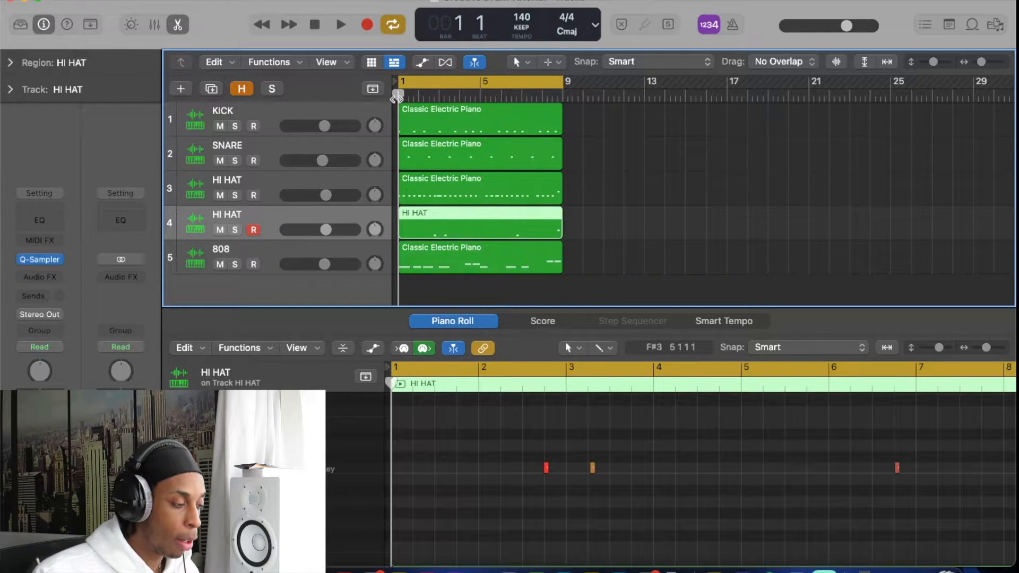
pyautogui.press('space')
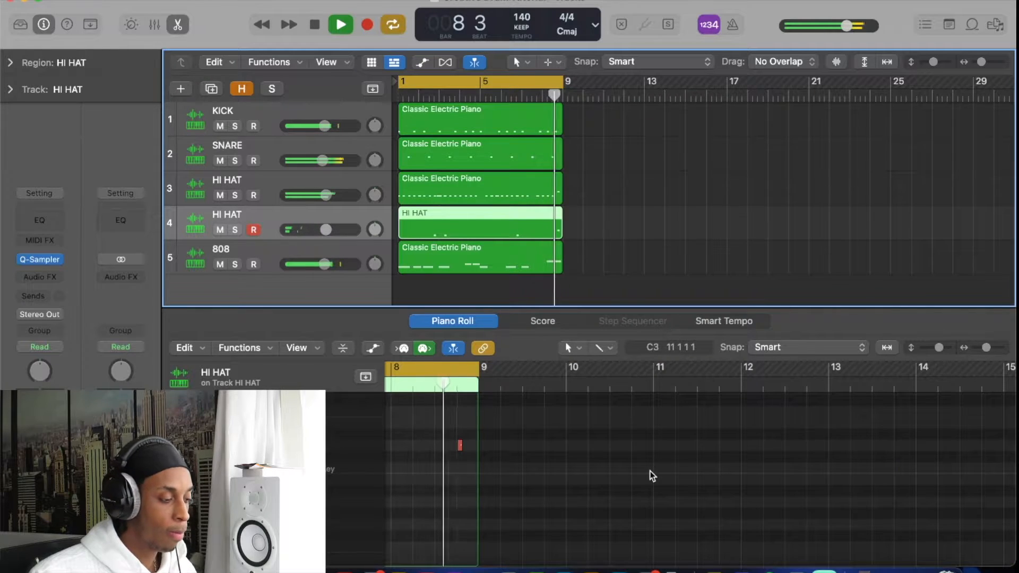
pyautogui.press('space')
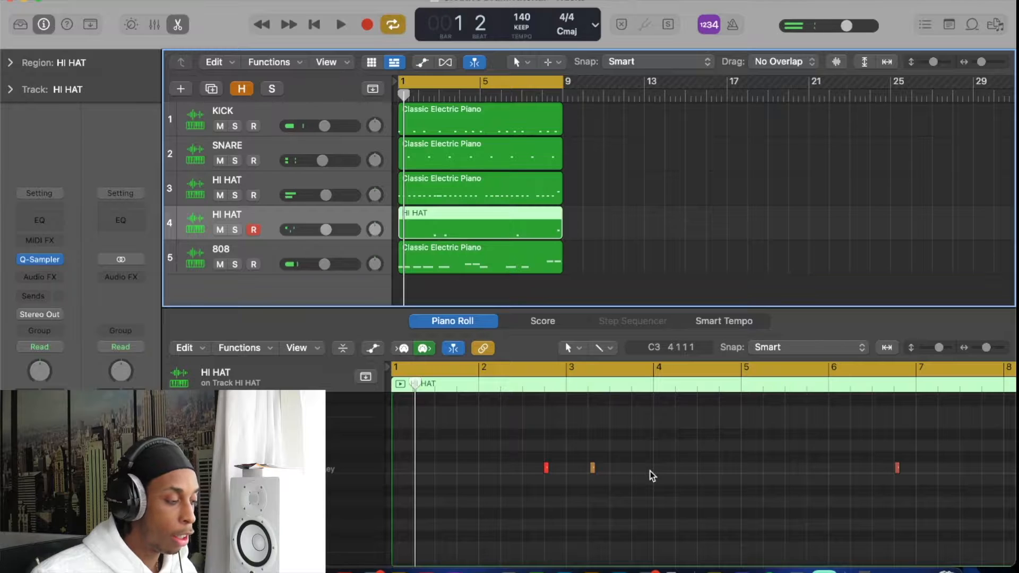
pyautogui.press('Return')
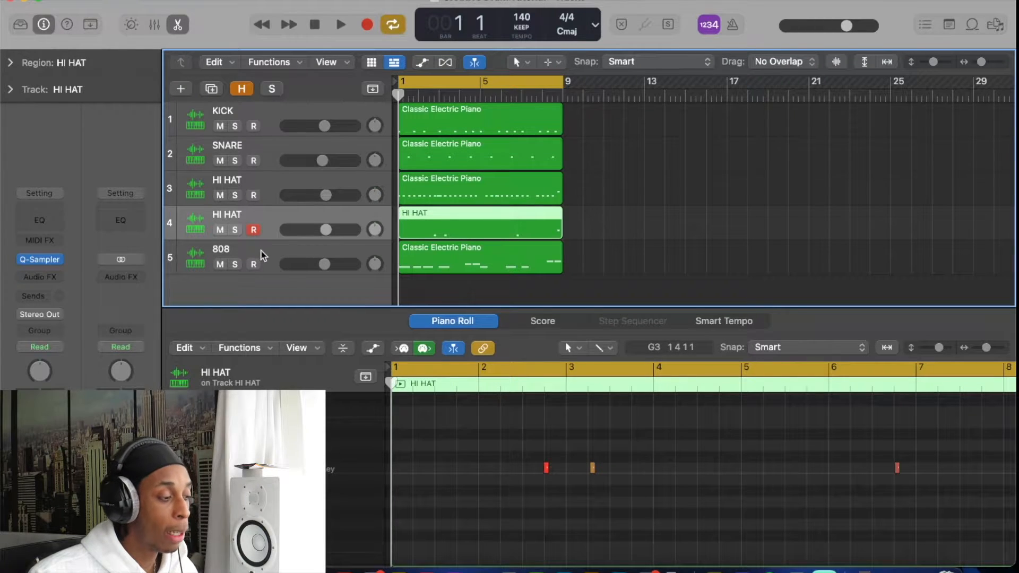
# Open Quick Sampler on the KICK track and set its loop mode to Forward.
pyautogui.click(276, 116)
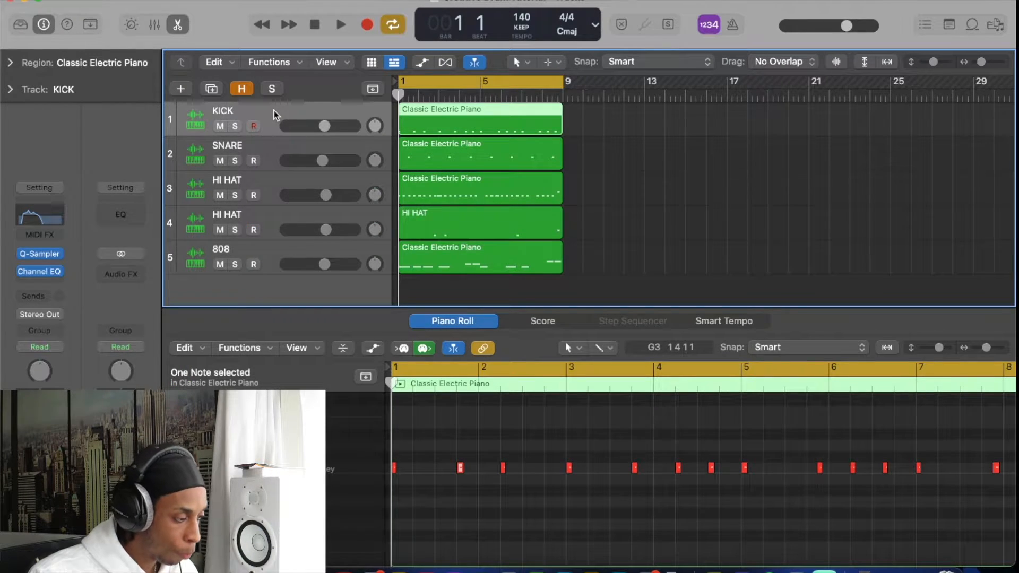
pyautogui.click(39, 253)
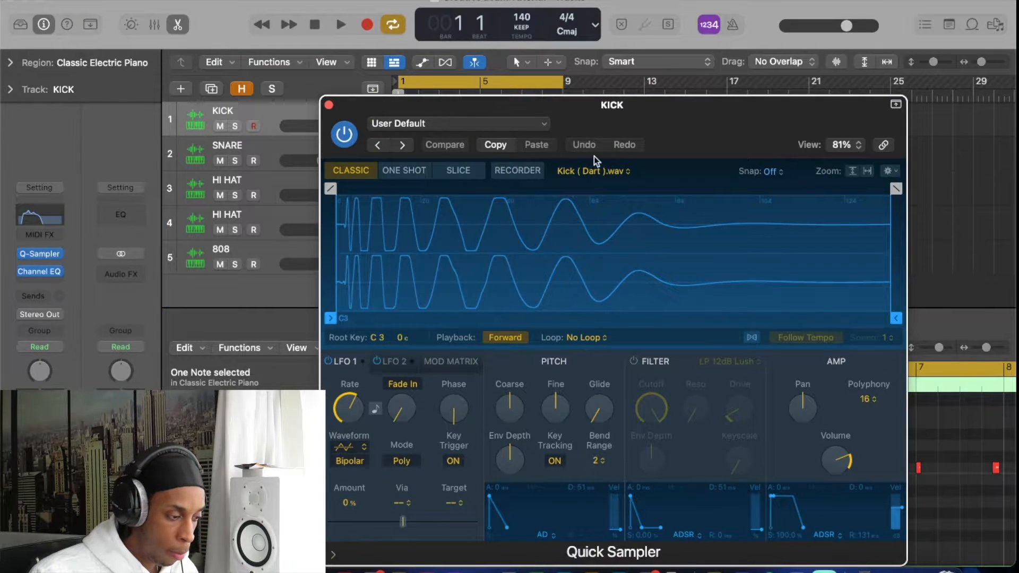
pyautogui.click(583, 337)
pyautogui.click(582, 355)
# Try a very short loop at the kick sample's attack, from about 0.002 s to about 0.007 s.
pyautogui.moveTo(894, 188); pyautogui.dragTo(360, 259)
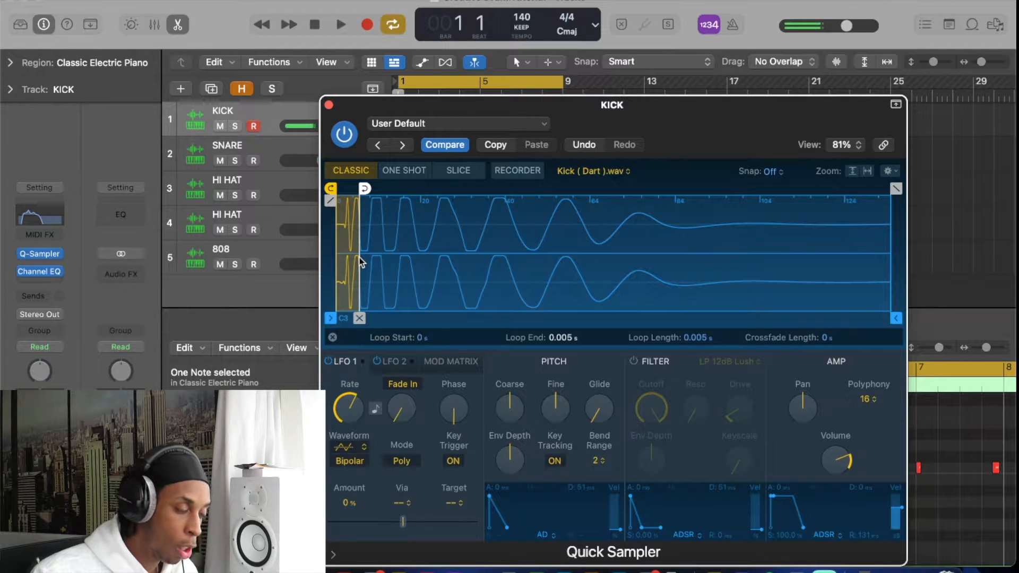
pyautogui.moveTo(359, 191); pyautogui.dragTo(361, 189)
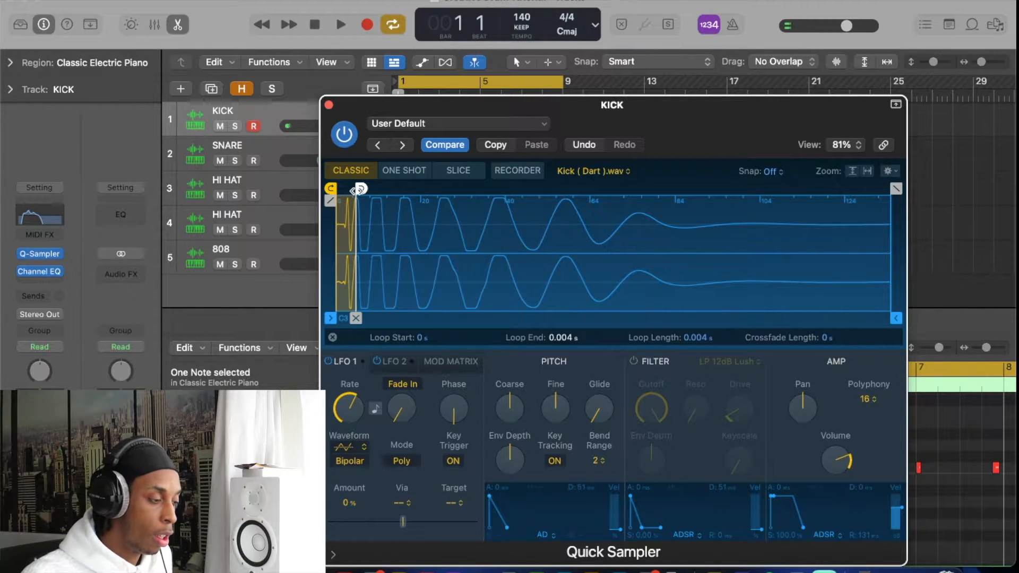
pyautogui.moveTo(357, 190)
pyautogui.mouseDown()
pyautogui.moveTo(380, 189)
pyautogui.moveTo(367, 190)
pyautogui.mouseUp()
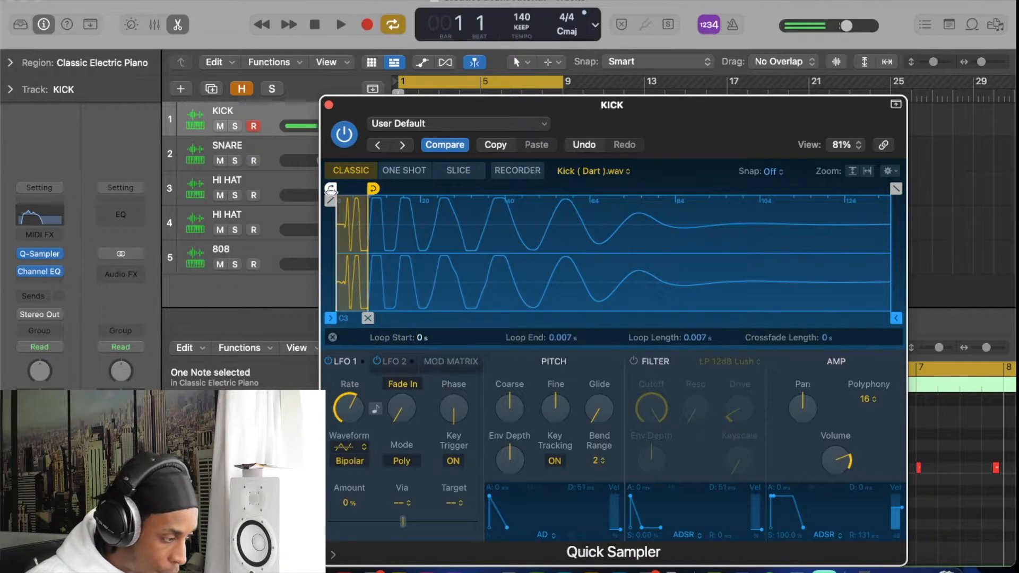
pyautogui.moveTo(334, 188); pyautogui.dragTo(340, 187)
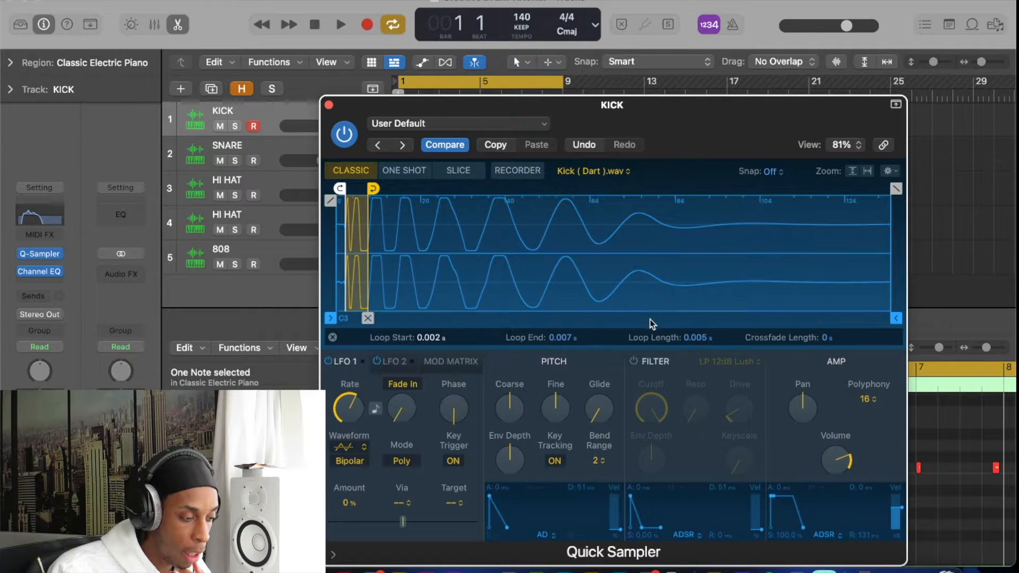
# Set the kick sample's loop mode back to No Loop and close its sampler.
pyautogui.click(574, 339)
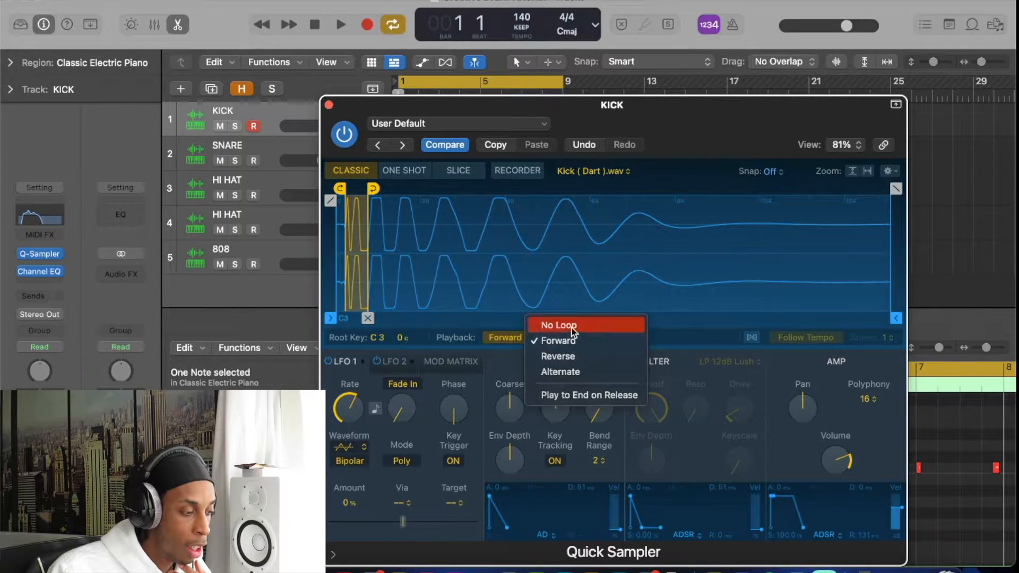
pyautogui.click(561, 325)
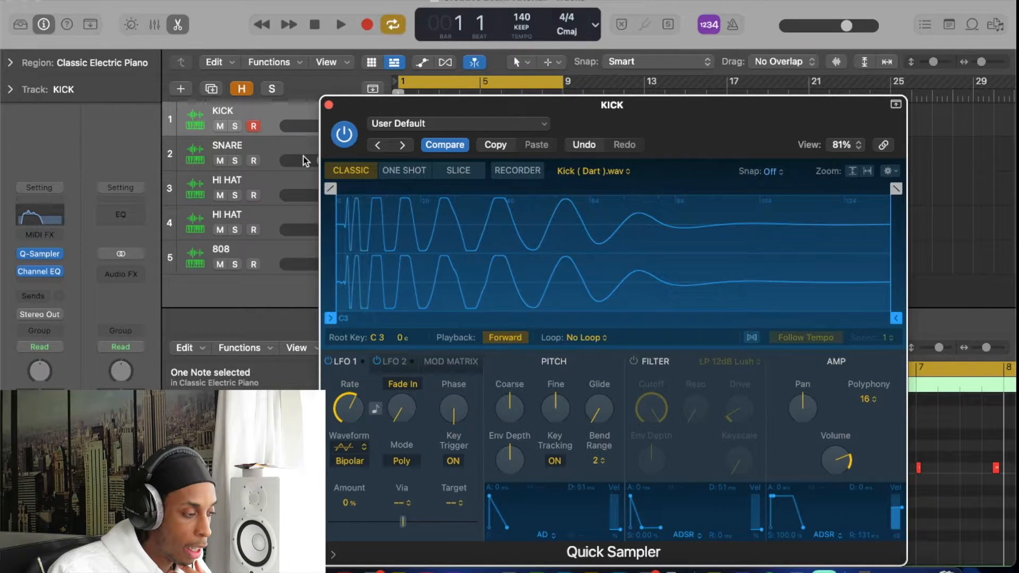
pyautogui.click(329, 106)
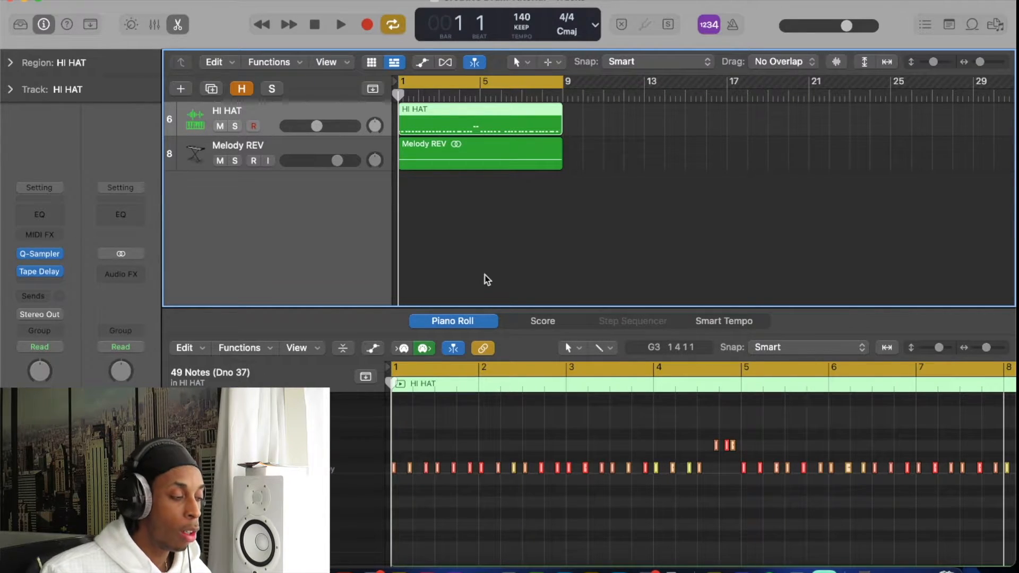
# Solo and unsolo the Melody REV track and the HI HAT track in turn to audition each alone.
pyautogui.click(235, 160)
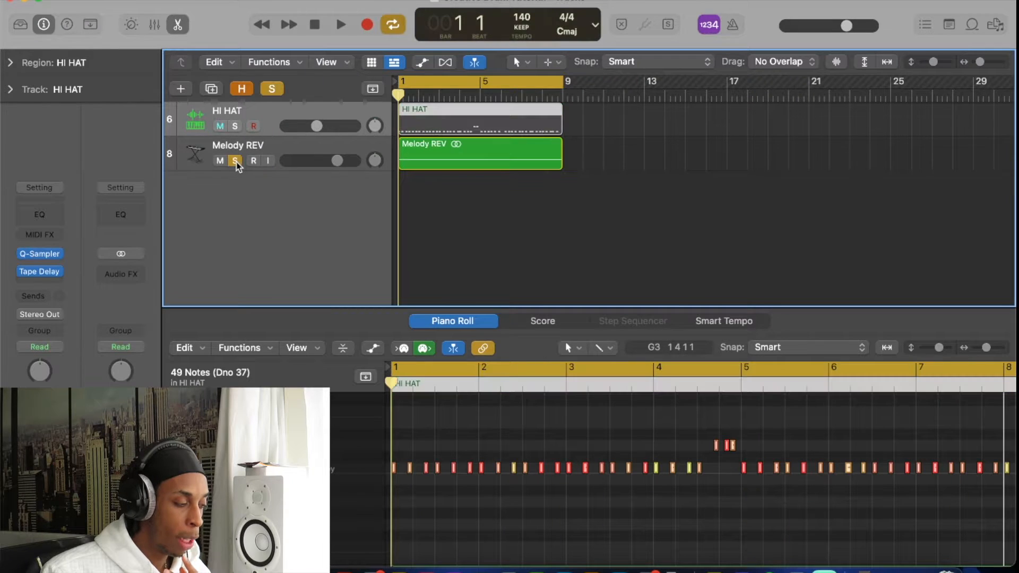
pyautogui.click(235, 160)
pyautogui.click(236, 128)
pyautogui.click(235, 128)
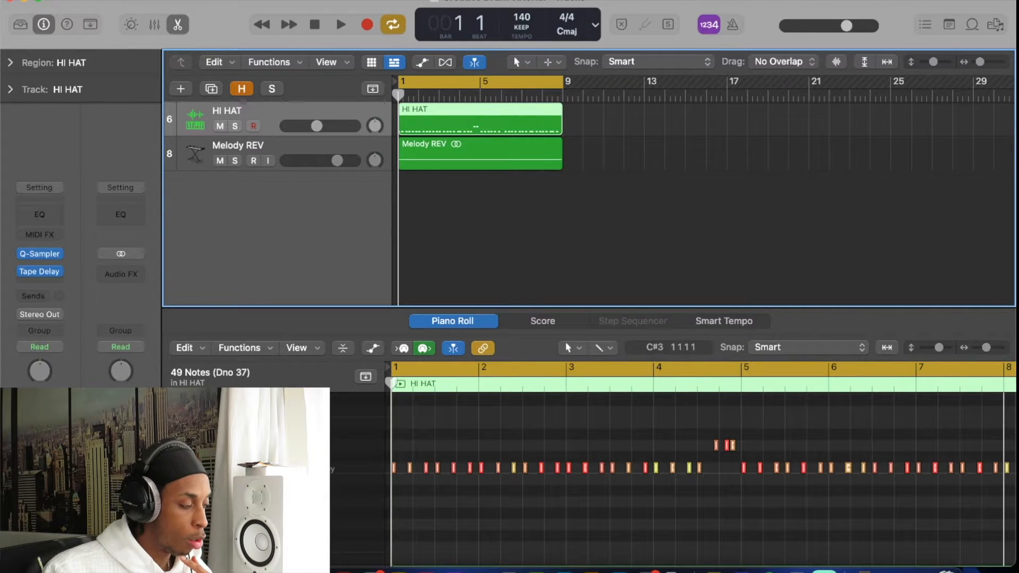
# Open the Tape Delay settings of the HI HAT track and move the effect window clear of the track list.
pyautogui.click(41, 272)
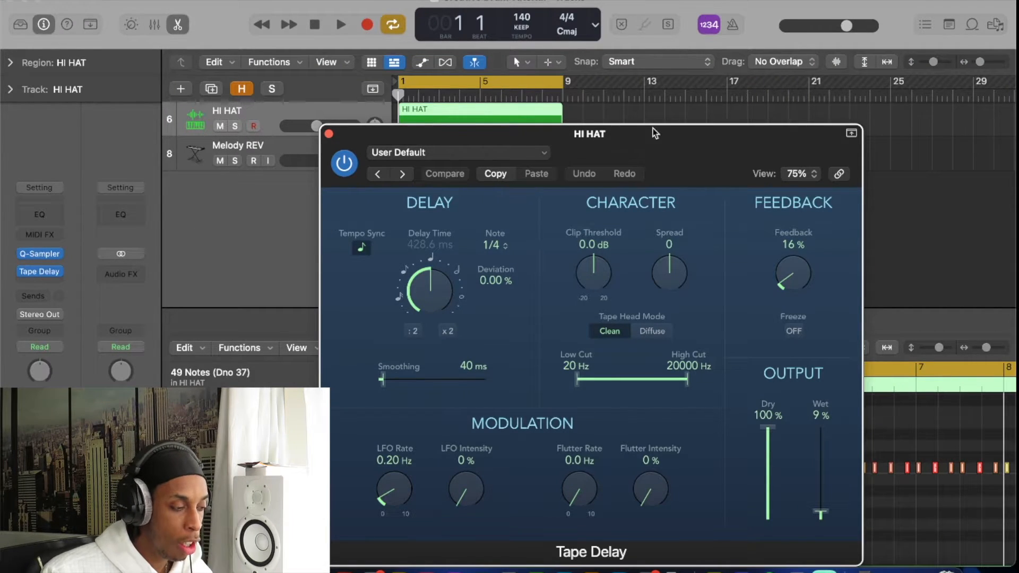
pyautogui.moveTo(680, 141); pyautogui.dragTo(765, 16)
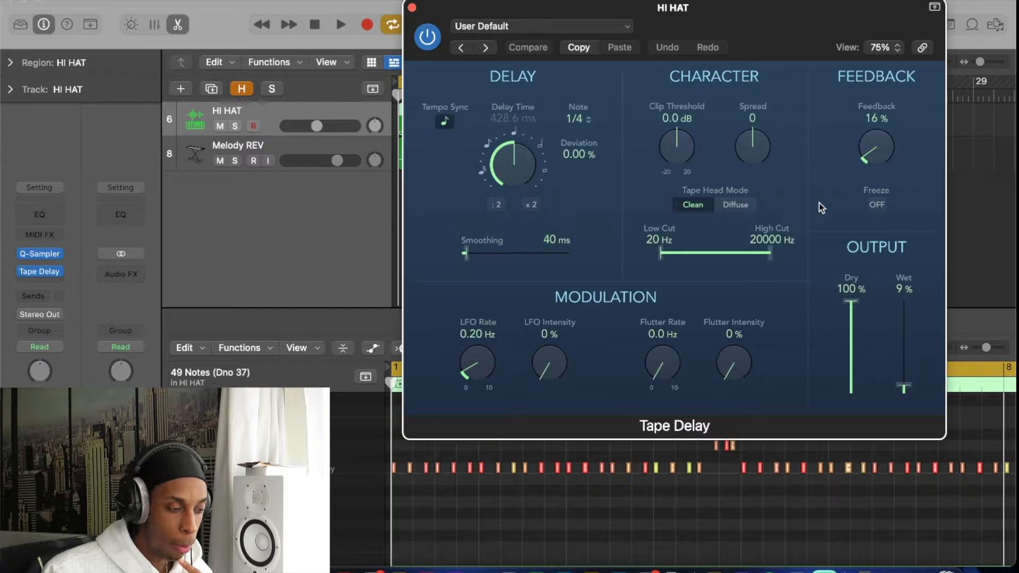
# Bypass the HI HAT track's Tape Delay, close its settings and play the loop to hear the hi-hats without it.
pyautogui.moveTo(852, 302); pyautogui.dragTo(852, 290)
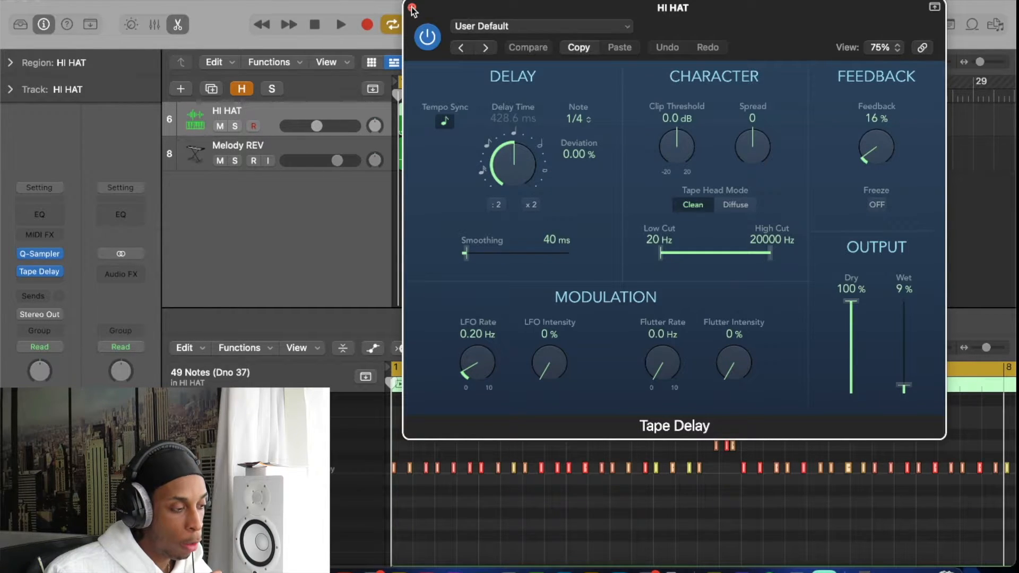
pyautogui.click(427, 37)
pyautogui.click(412, 8)
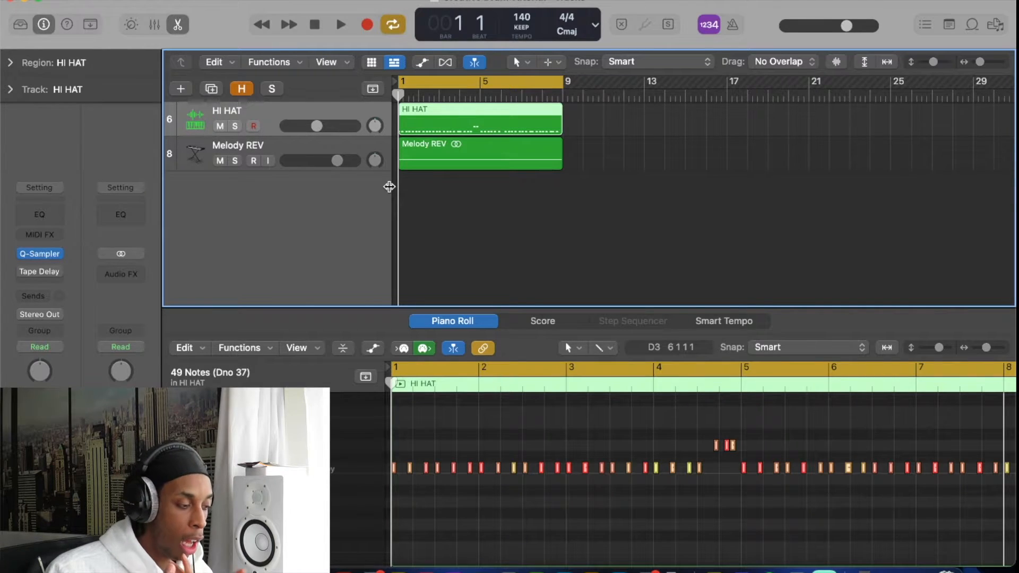
pyautogui.press('space')
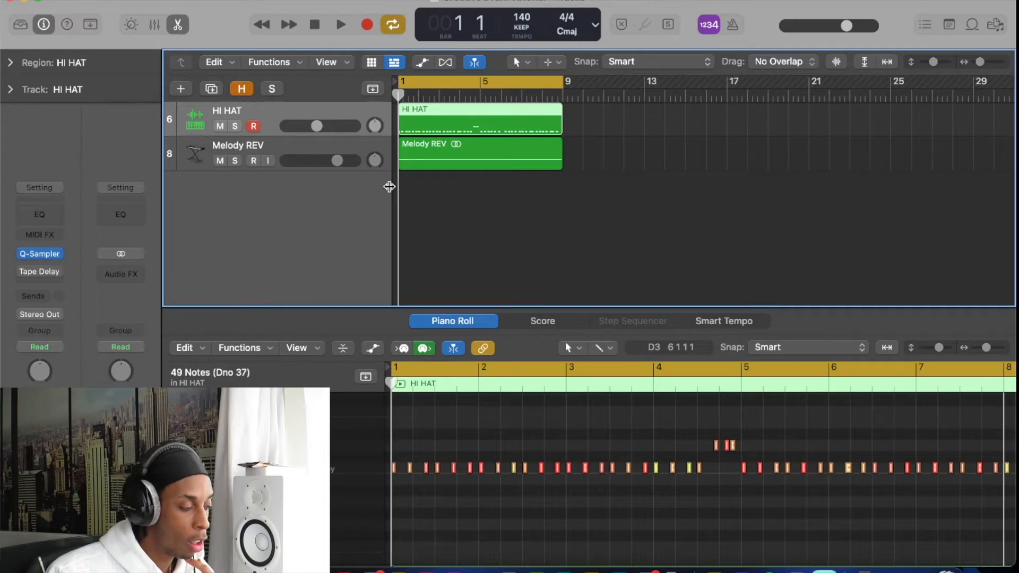
# Turn the HI HAT track's Tape Delay back on and set its Wet output to 13% while the loop plays.
pyautogui.moveTo(22, 273)
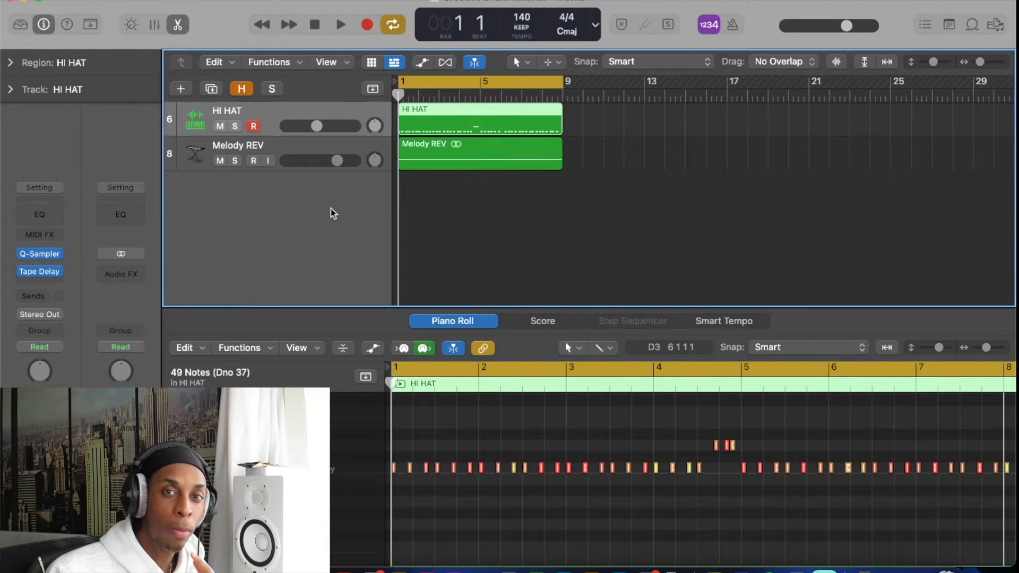
pyautogui.press('space')
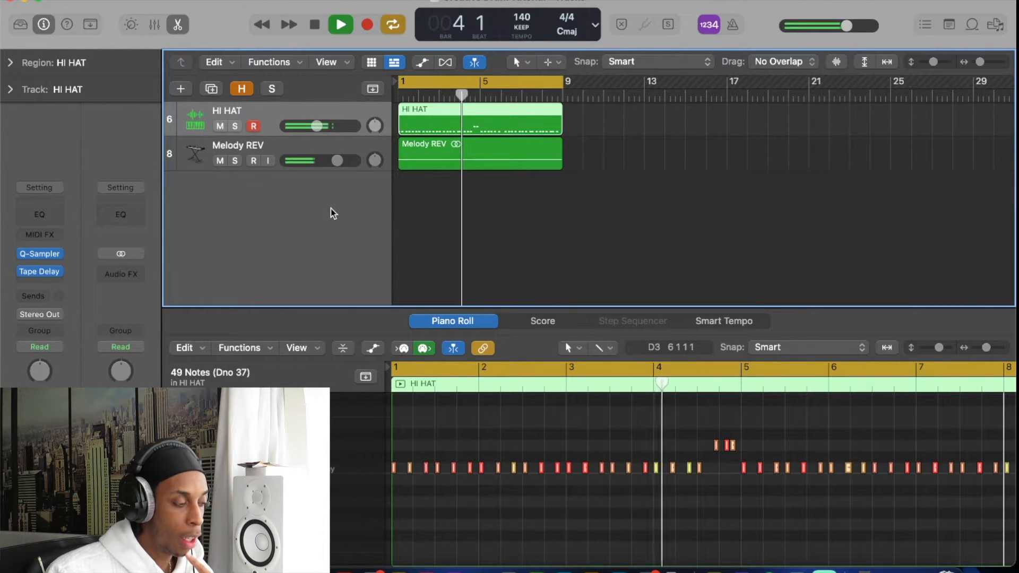
pyautogui.click(38, 272)
pyautogui.moveTo(907, 391); pyautogui.dragTo(907, 383)
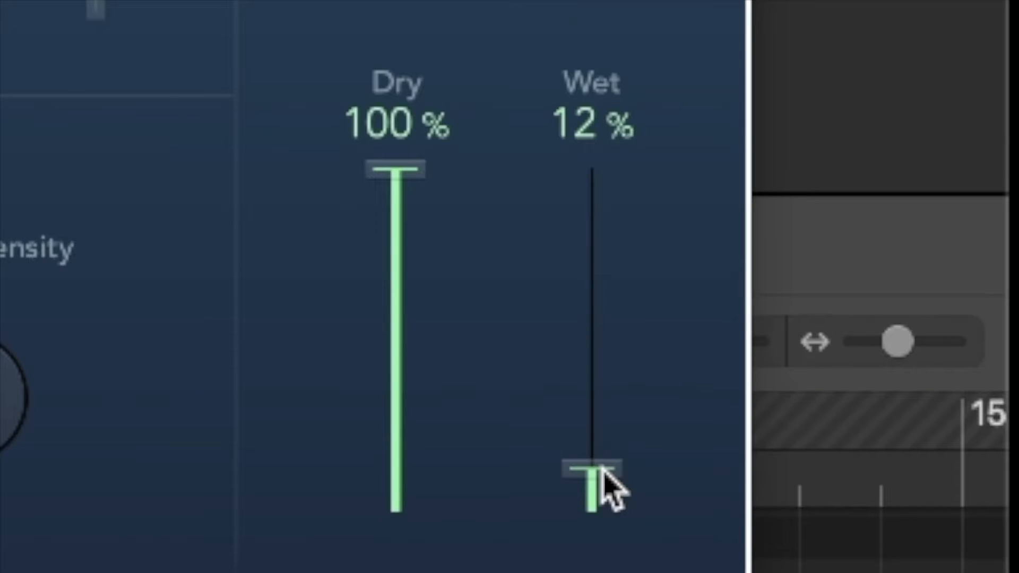
pyautogui.moveTo(603, 469); pyautogui.dragTo(603, 457)
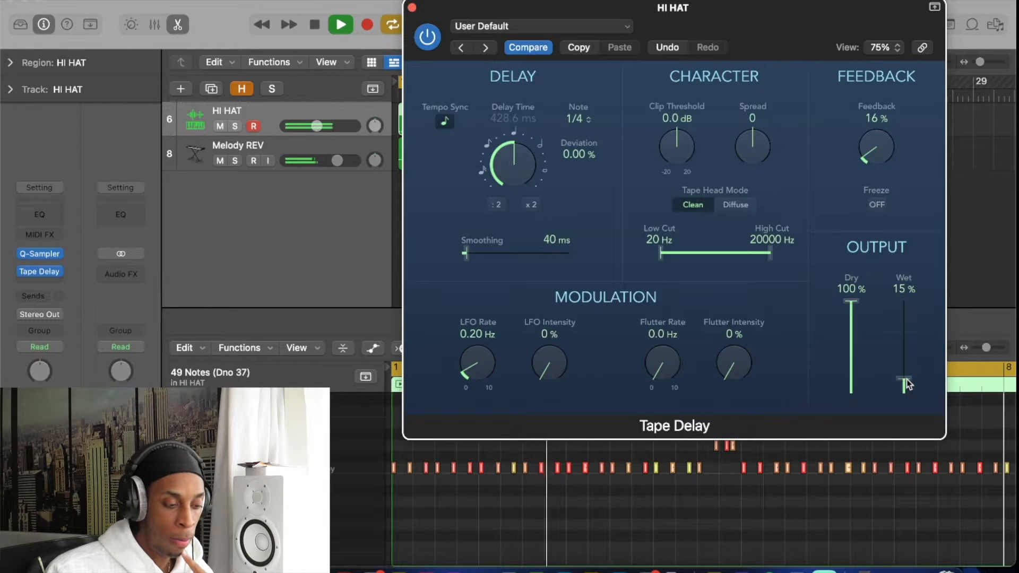
pyautogui.moveTo(603, 463); pyautogui.dragTo(604, 451)
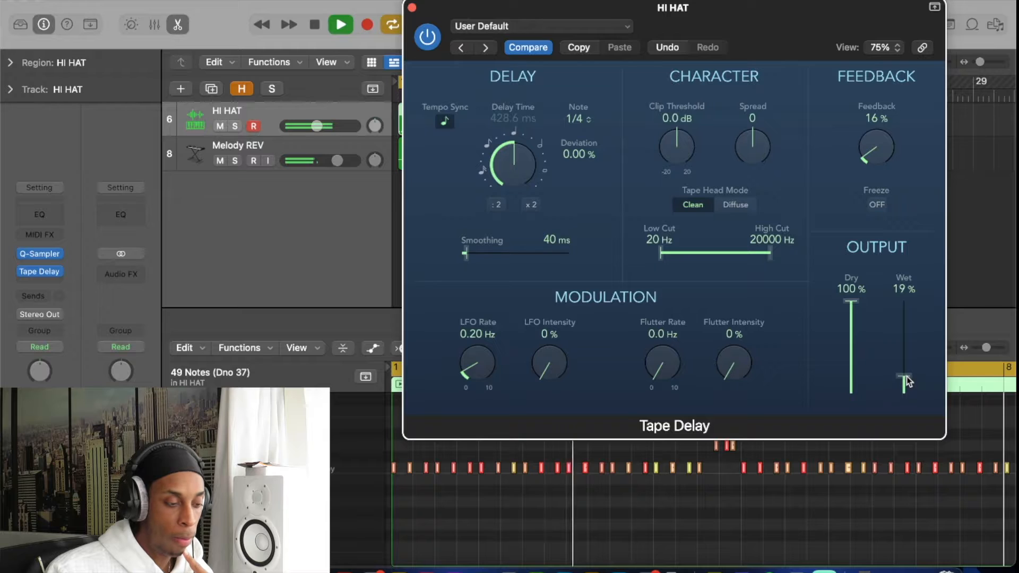
pyautogui.moveTo(907, 381); pyautogui.dragTo(909, 386)
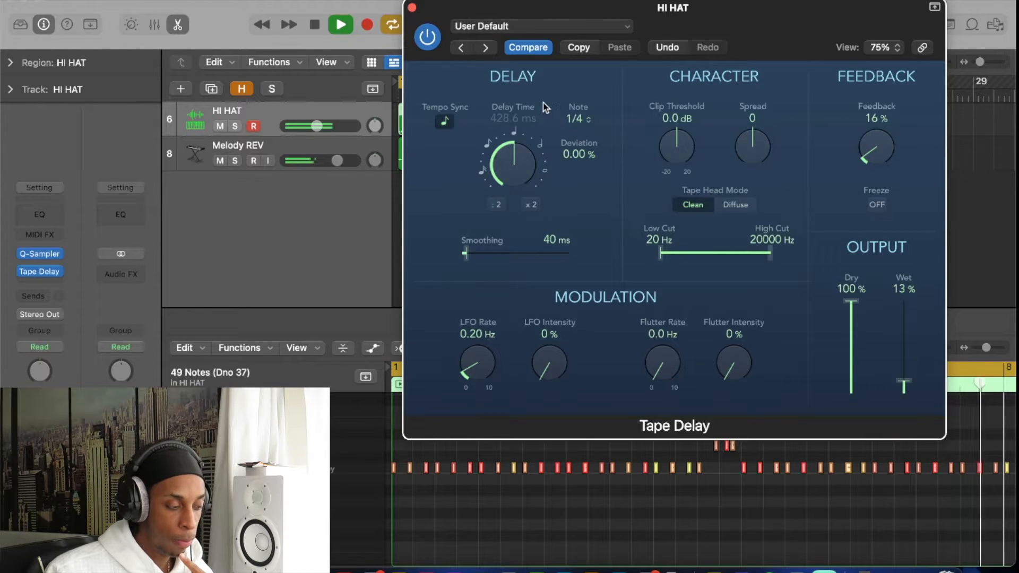
pyautogui.click(412, 7)
pyautogui.press('space')
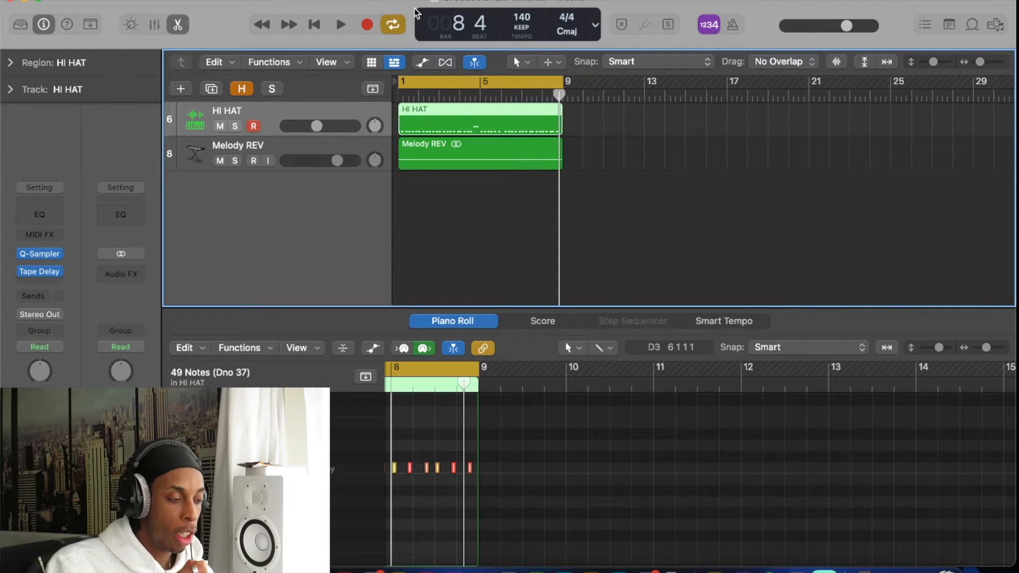
# Apply the Humanize MIDI transform to all notes in the HI HAT region with random position, velocity and length values of 10.
pyautogui.press('z')
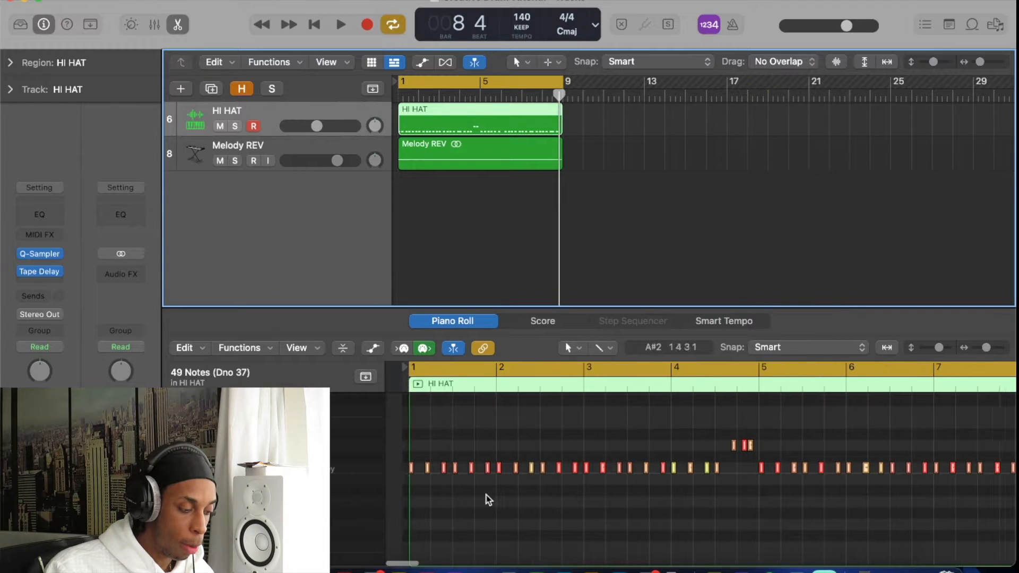
pyautogui.scroll(-4, 487, 495)
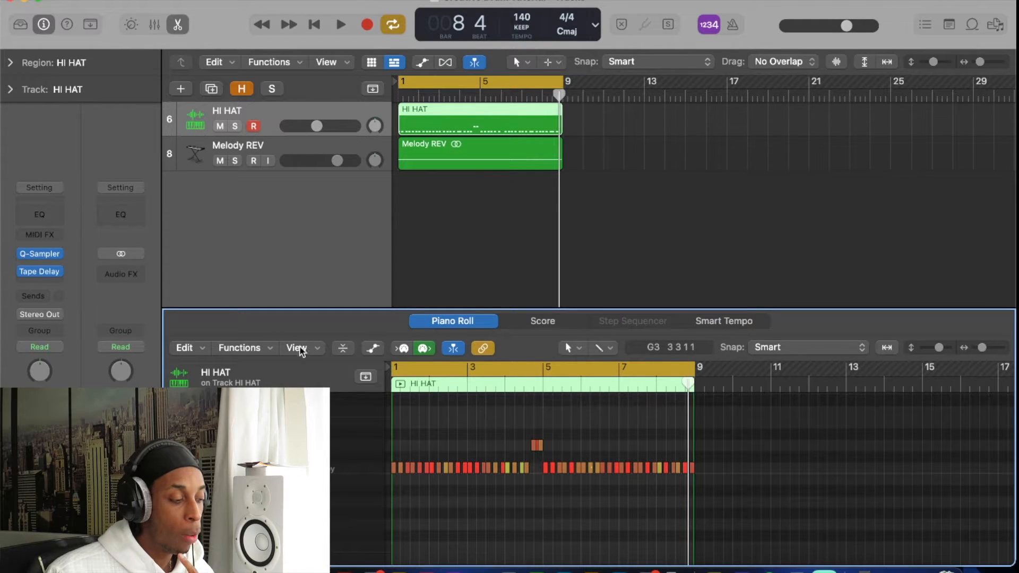
pyautogui.click(257, 348)
pyautogui.moveTo(339, 517)
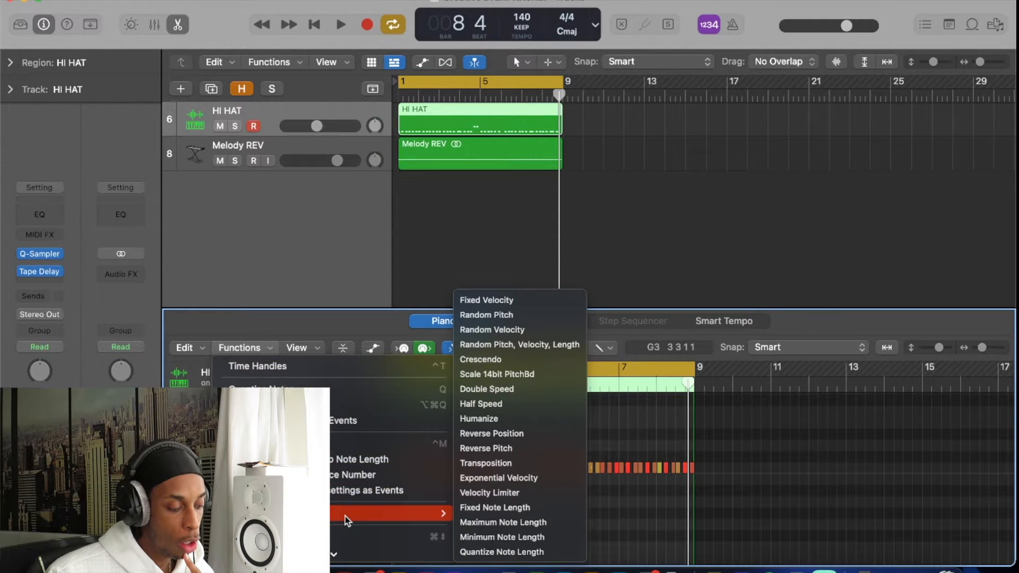
pyautogui.click(512, 422)
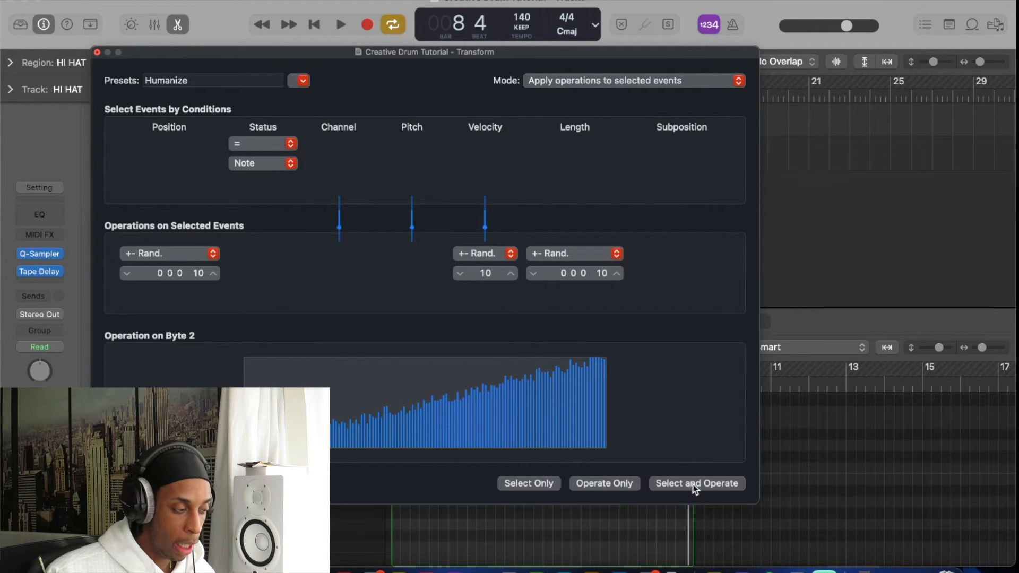
pyautogui.click(693, 485)
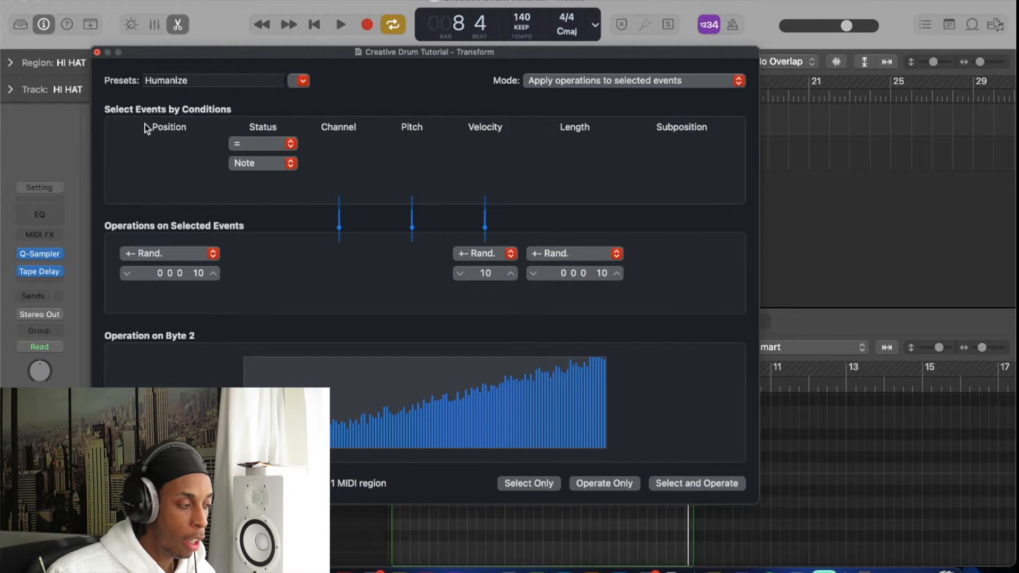
pyautogui.click(98, 53)
# Examine the timing and lengths of the humanized HI HAT notes up close in the piano roll.
pyautogui.press('super+Right')
pyautogui.press('super+Right')
pyautogui.press('super+Right')
pyautogui.press('super+Right')
pyautogui.press('super+Right')
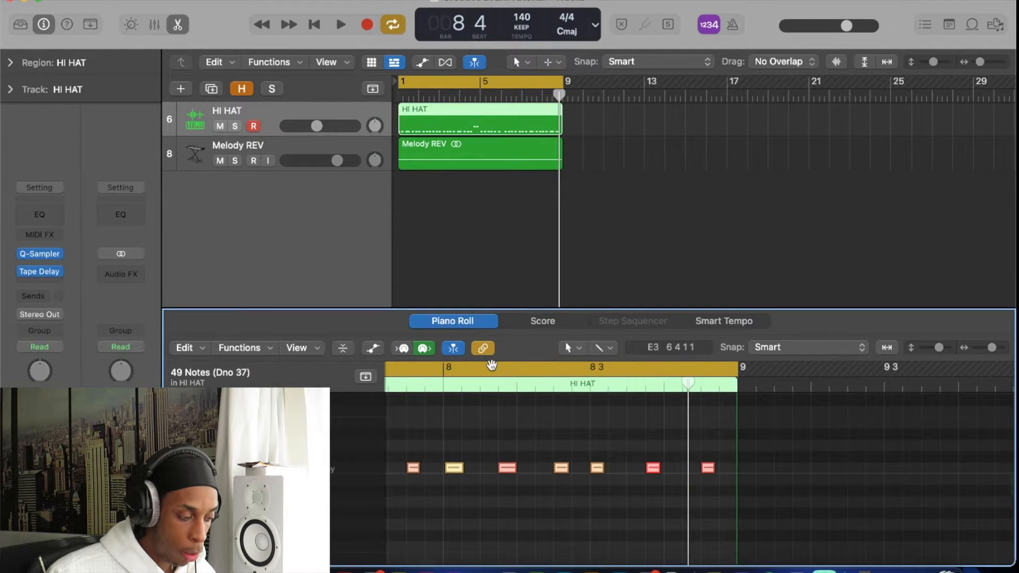
pyautogui.hscroll(-15, 464, 453)
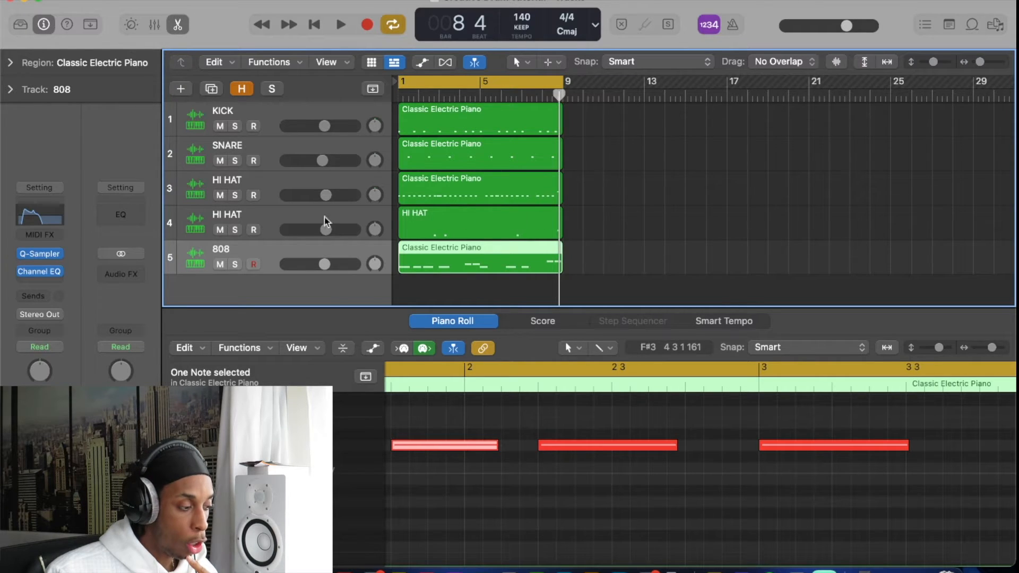
# Duplicate the HI HAT track 4 as a new track below it, and play the beat to hear where more hi-hats fit.
pyautogui.click(279, 185)
pyautogui.click(268, 220)
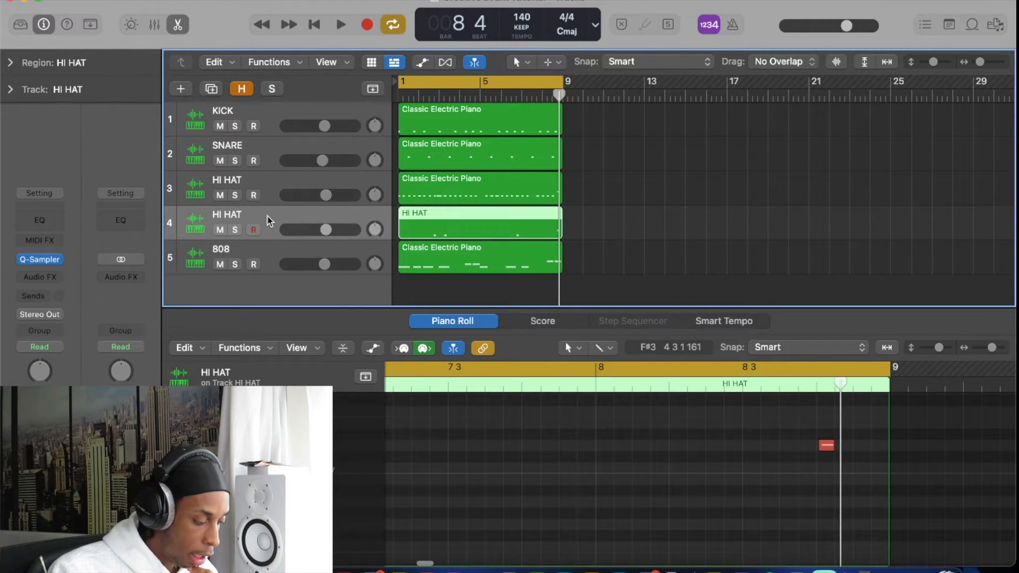
pyautogui.press('super+d')
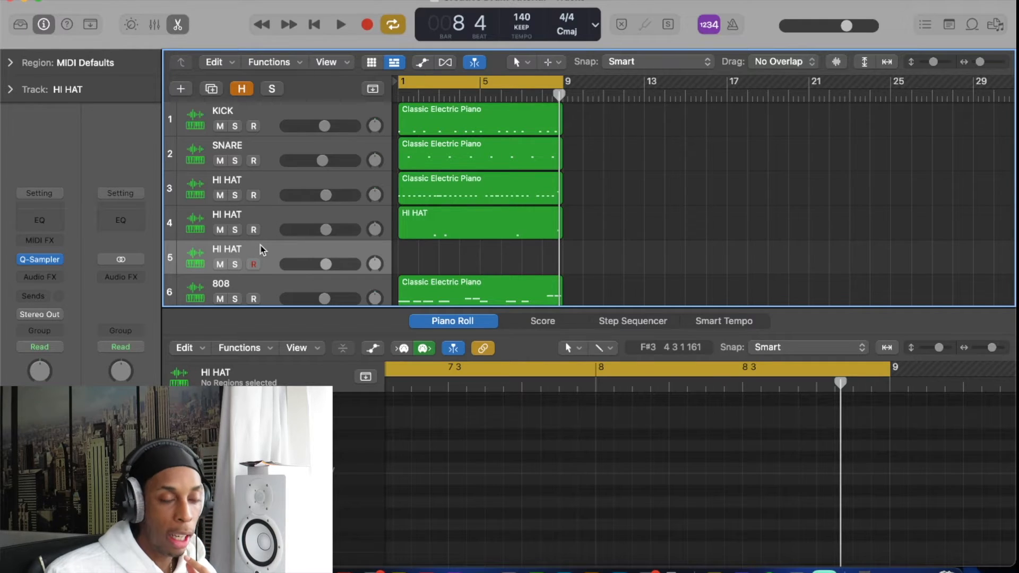
pyautogui.moveTo(62, 263)
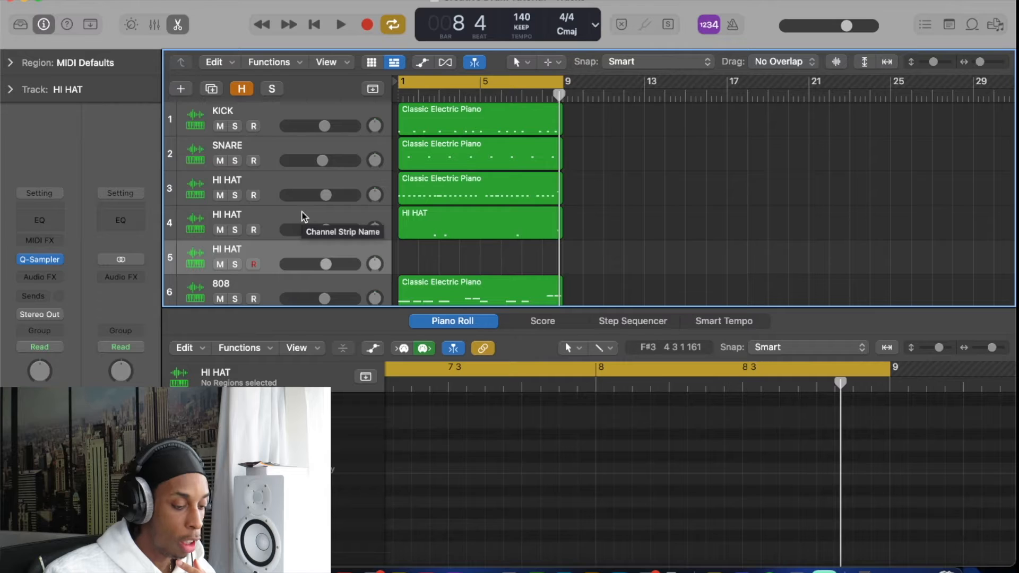
pyautogui.press('space')
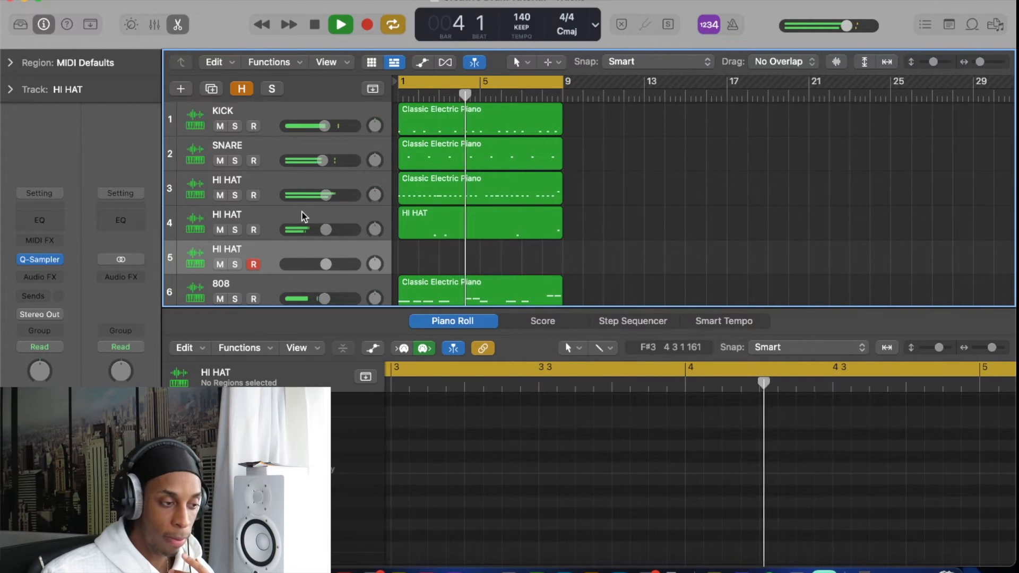
pyautogui.press('space')
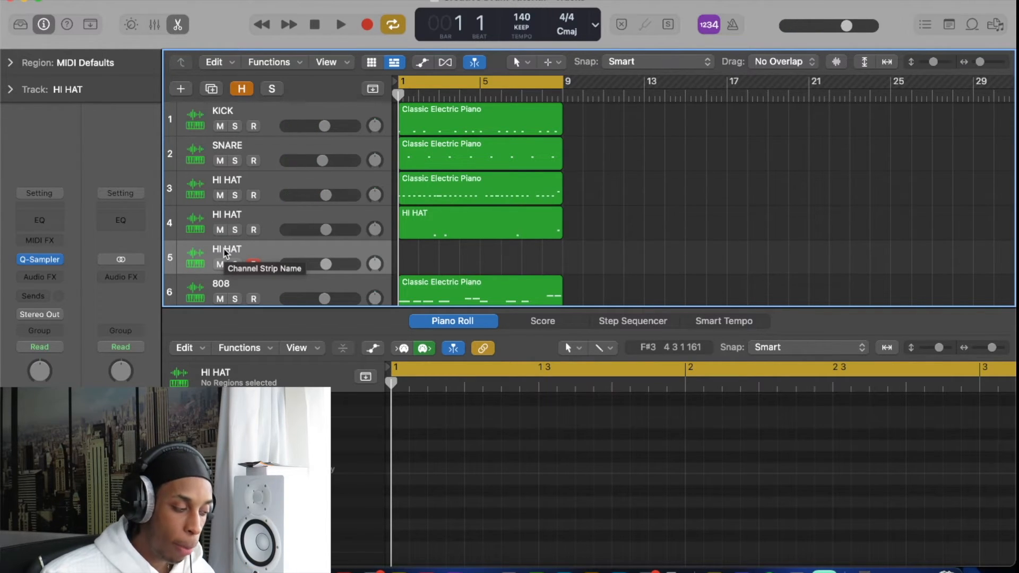
# Preview the samples Hi Hat ( Real ).wav and Hi Hat ( Loop ).wav from the Diligent Drums Volume 2 hi-hats folder.
pyautogui.click(41, 260)
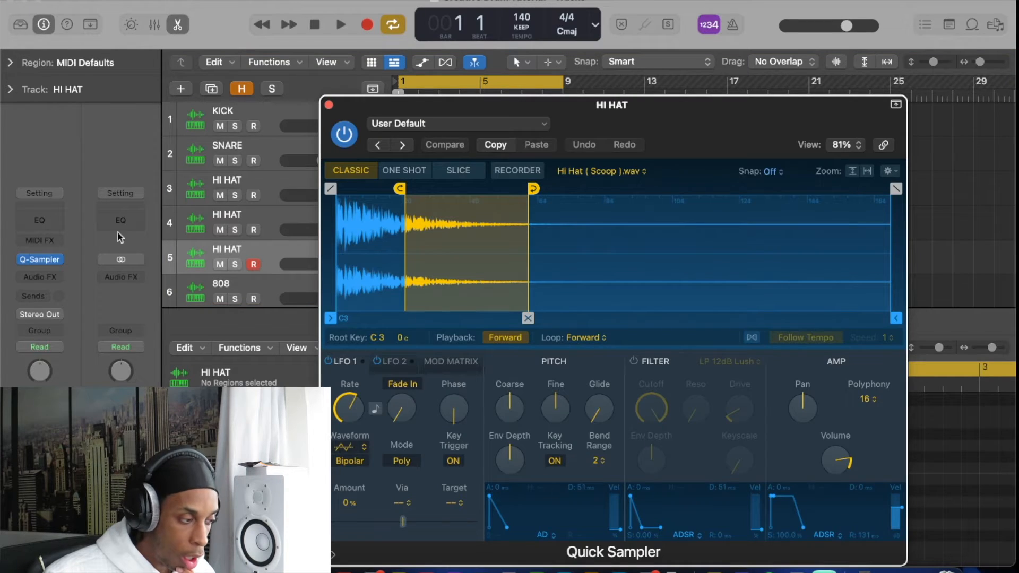
pyautogui.click(328, 105)
pyautogui.click(996, 24)
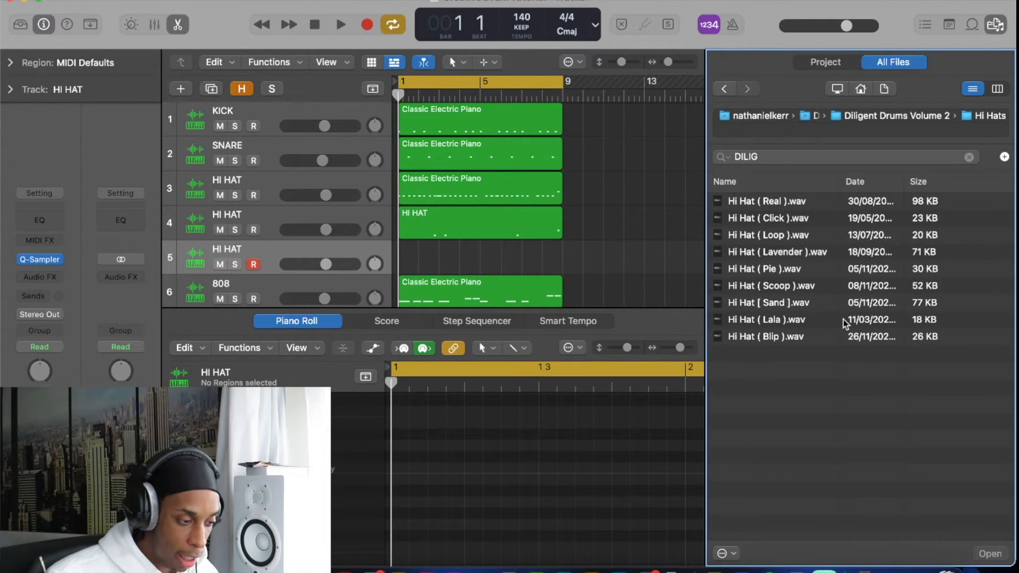
pyautogui.click(791, 204)
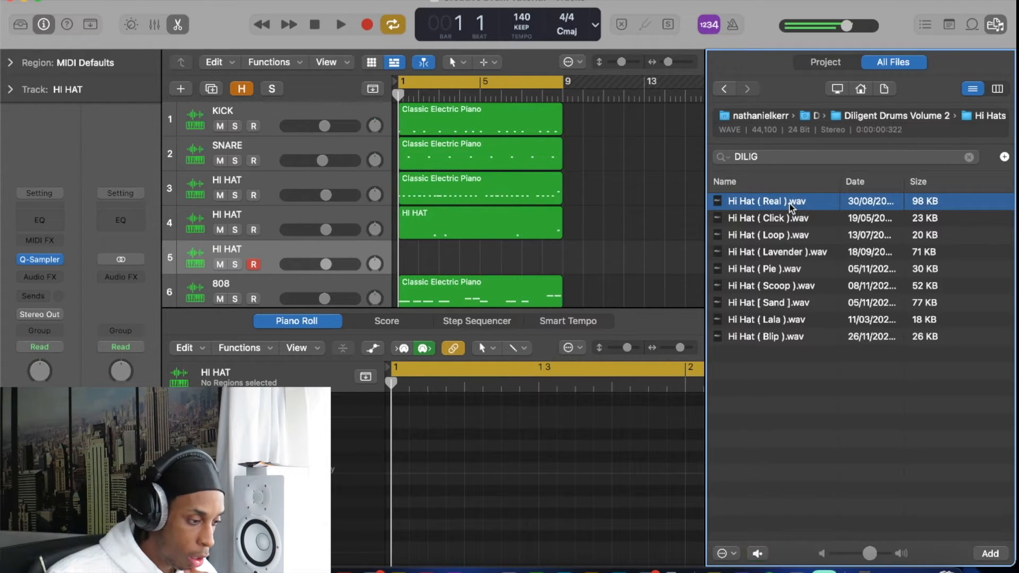
pyautogui.click(790, 235)
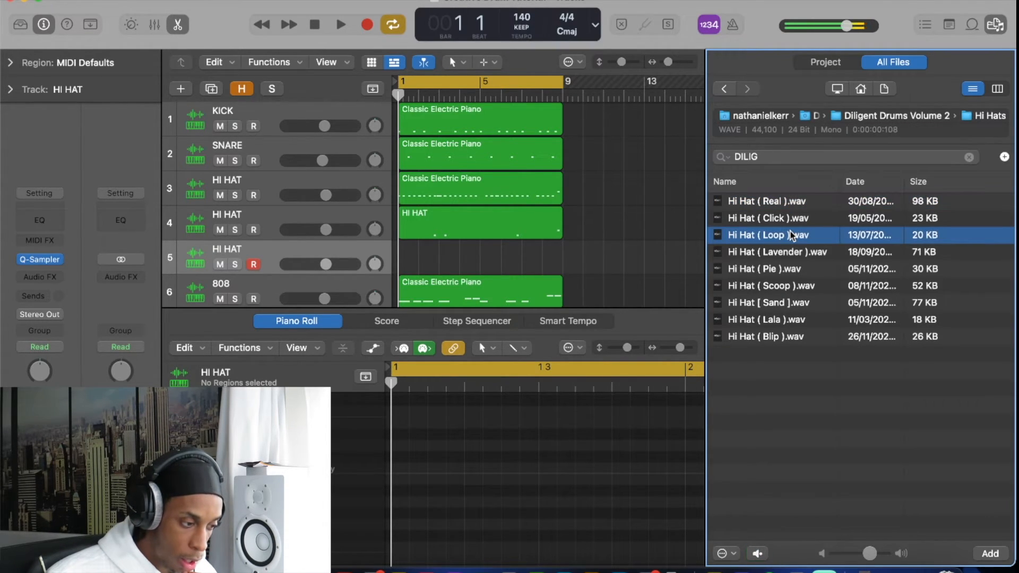
# Load Hi Hat ( Loop ).wav into the Quick Sampler of HI HAT track 5, and close the sampler and file browser.
pyautogui.click(42, 260)
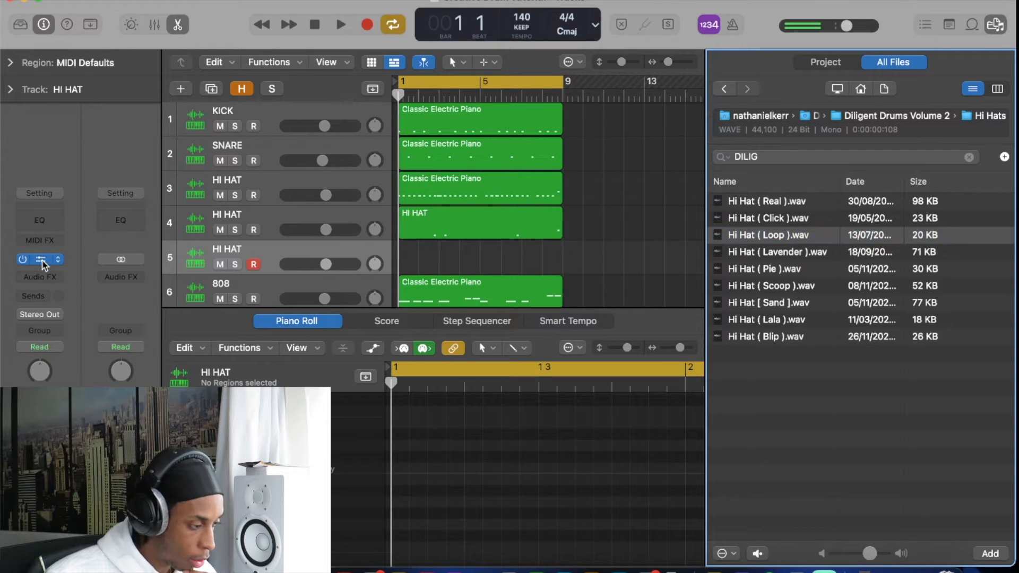
pyautogui.click(41, 259)
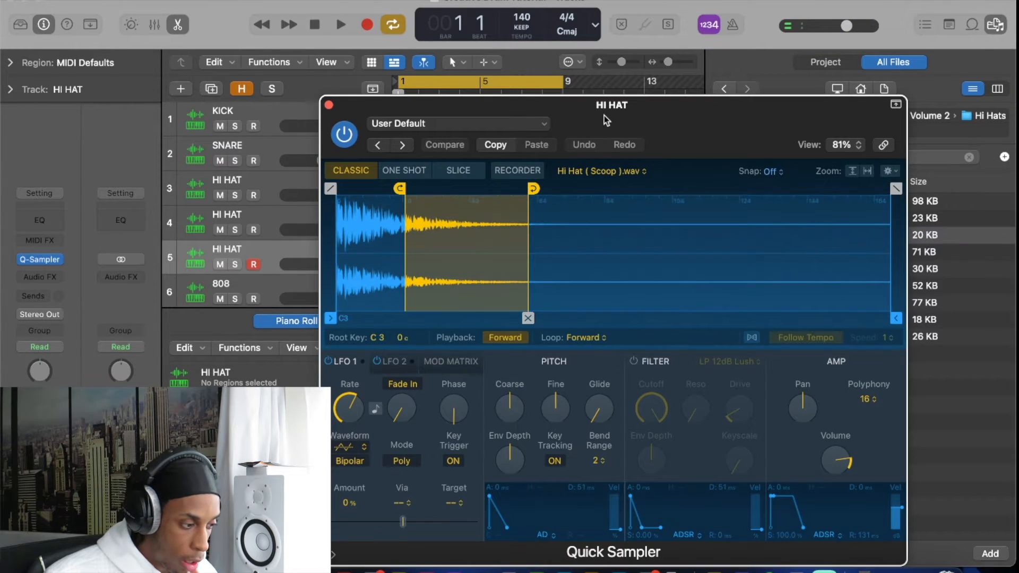
pyautogui.moveTo(743, 126); pyautogui.dragTo(501, 111)
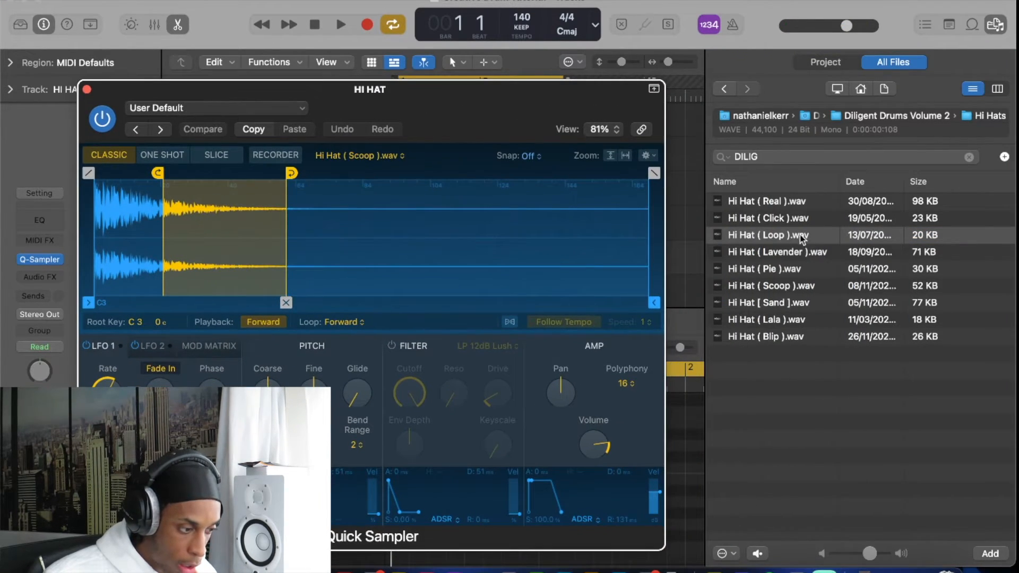
pyautogui.moveTo(799, 237); pyautogui.dragTo(319, 222)
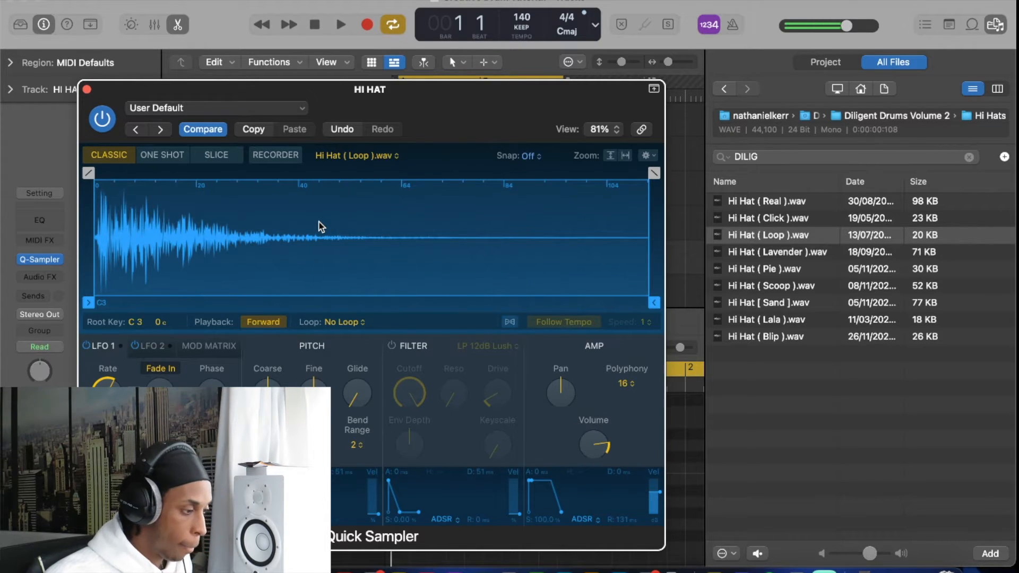
pyautogui.click(86, 90)
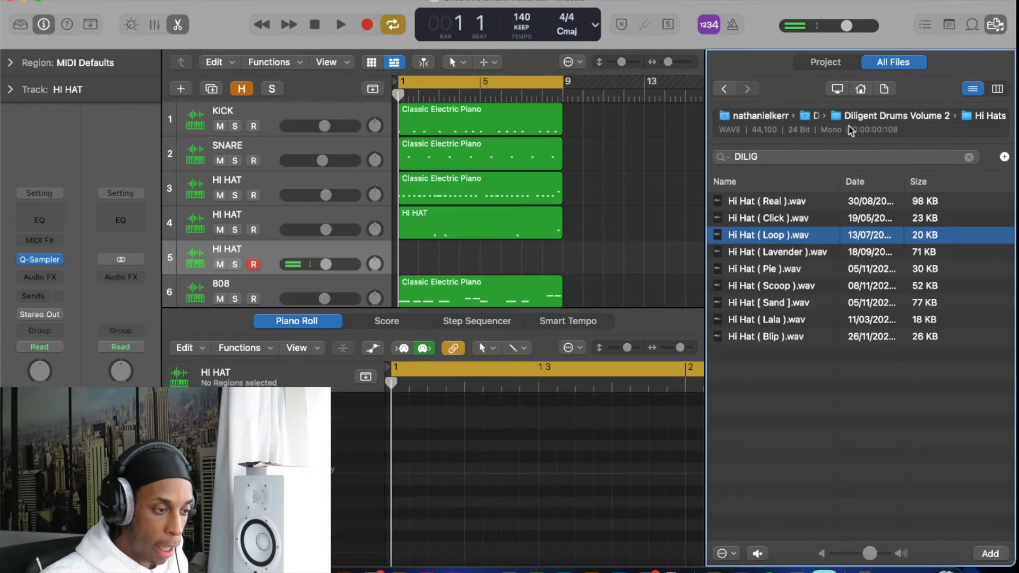
pyautogui.click(997, 25)
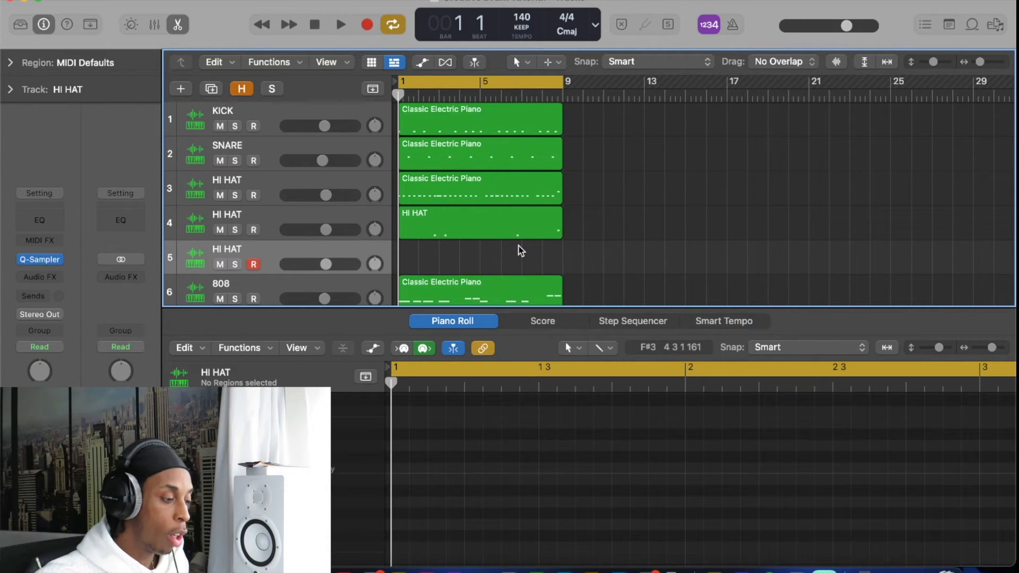
# Record a hi-hat pattern across the eight-bar loop on HI HAT track 5, and select all of its notes.
pyautogui.press('r')
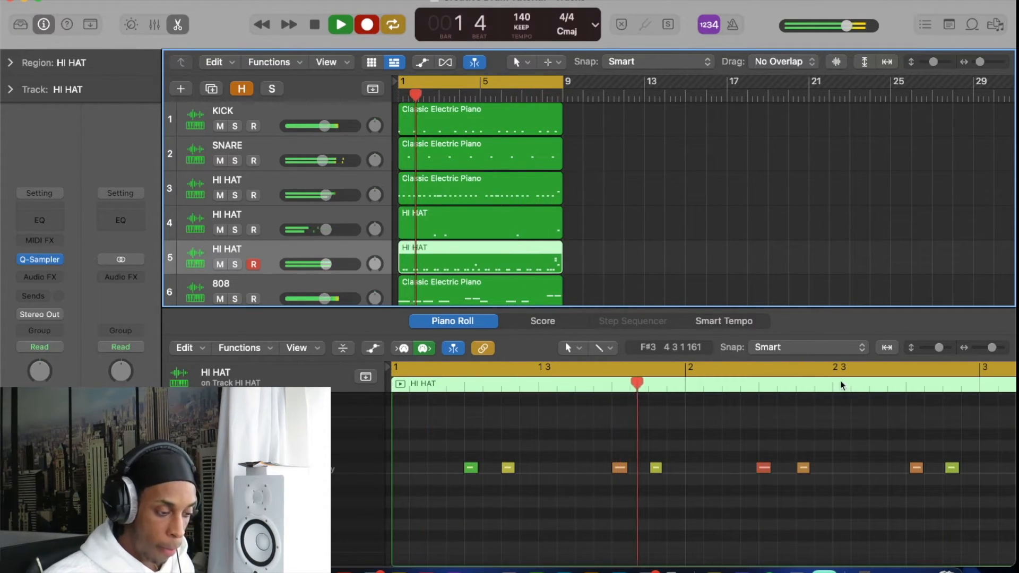
pyautogui.hscroll(5, 845, 434)
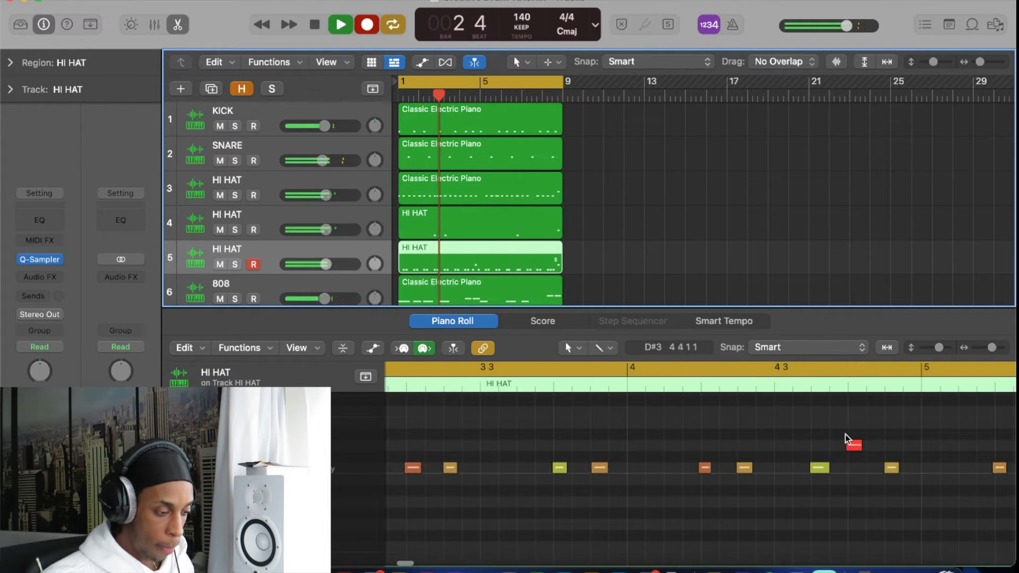
pyautogui.hscroll(2, 765, 444)
pyautogui.press('space')
pyautogui.click(767, 446)
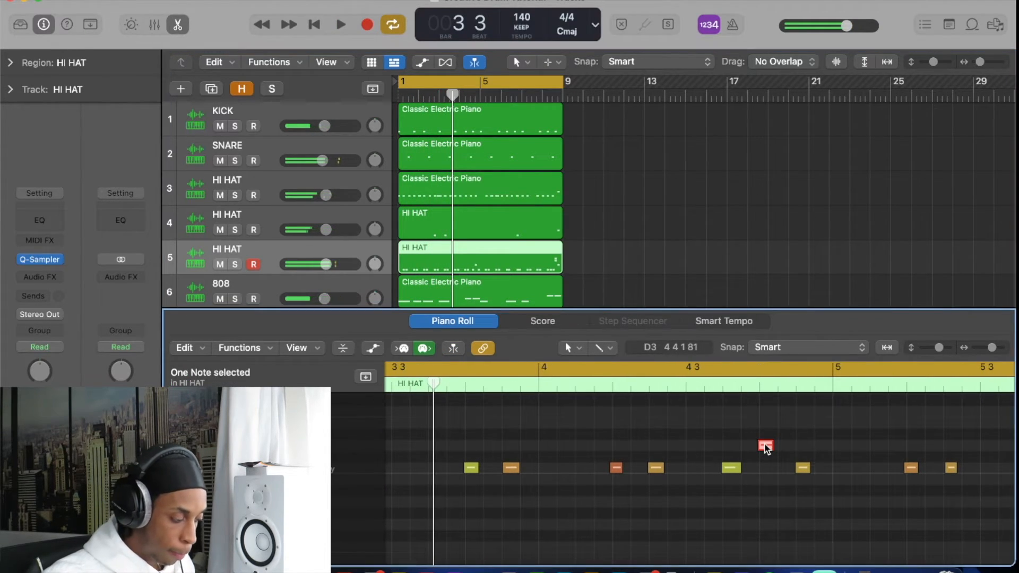
pyautogui.press('super+a')
pyautogui.hscroll(4, 690, 455)
pyautogui.click(661, 256)
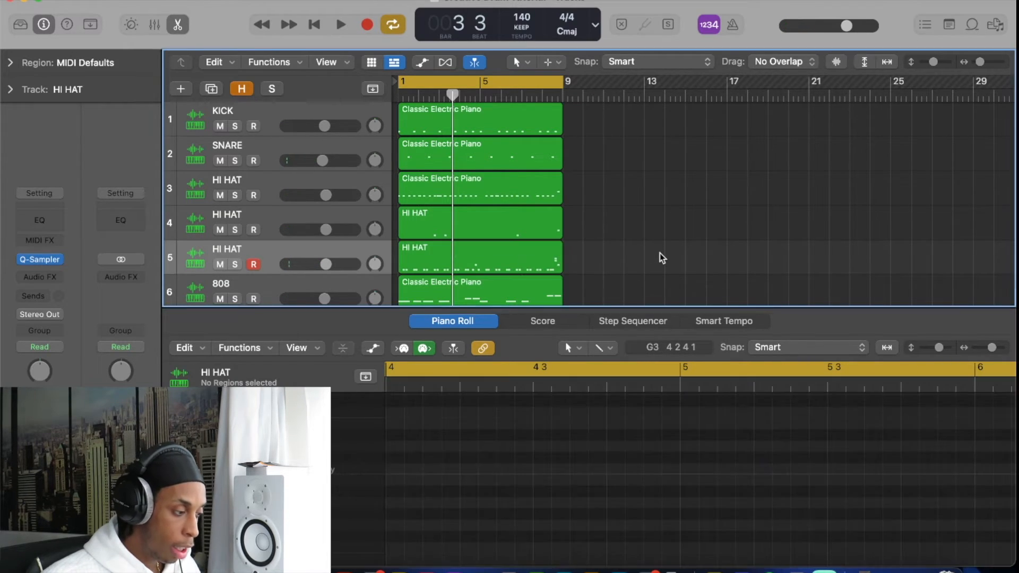
# Lower the volume of HI HAT track 5 slightly, and delete the upper of the two stacked notes in bar 8.
pyautogui.moveTo(315, 268)
pyautogui.mouseDown()
pyautogui.moveTo(274, 268)
pyautogui.moveTo(302, 268)
pyautogui.mouseUp()
pyautogui.click(482, 273)
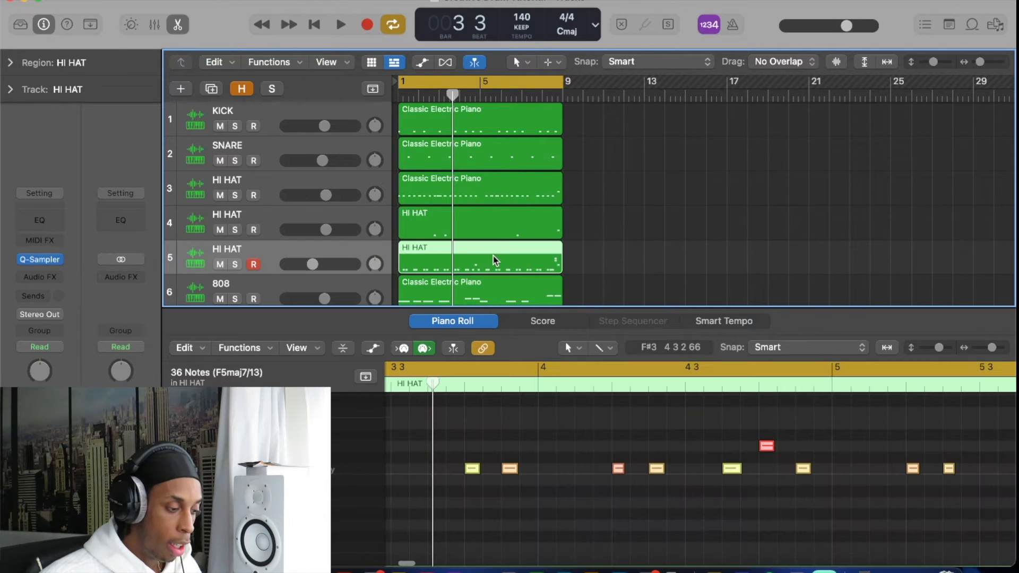
pyautogui.press('z')
pyautogui.hscroll(5, 692, 526)
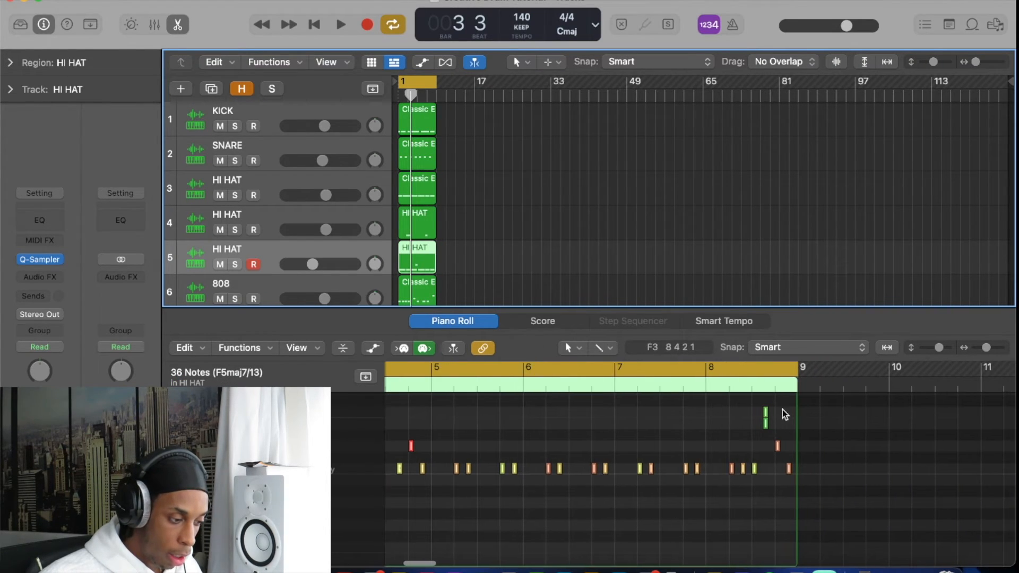
pyautogui.click(765, 415)
pyautogui.click(764, 415)
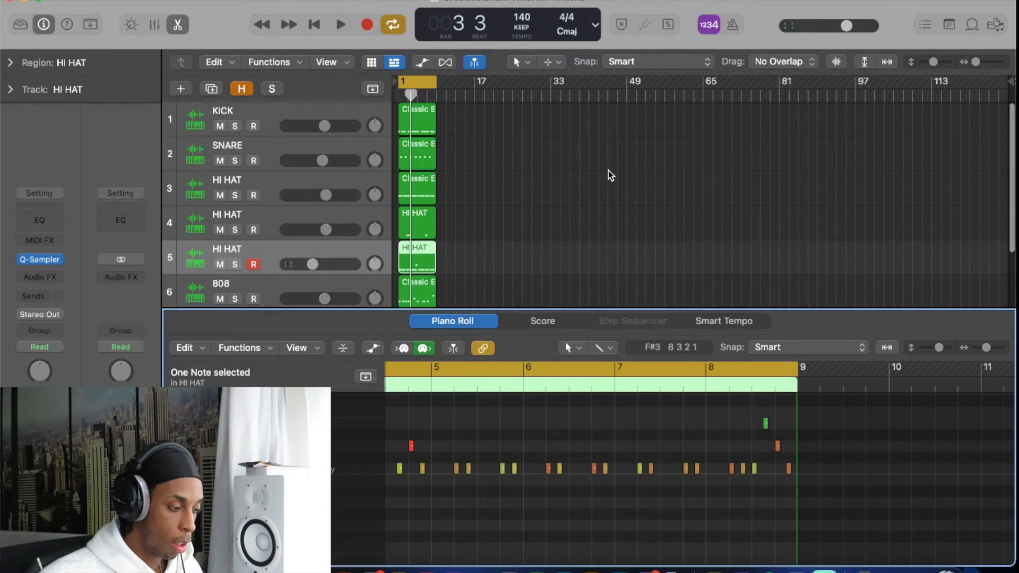
# While the beat plays, pan HI HAT track 5 to -10 and HI HAT track 3 to the right, and fine-tune both volumes.
pyautogui.scroll(5, 609, 171)
pyautogui.hscroll(-2, 608, 170)
pyautogui.press('space')
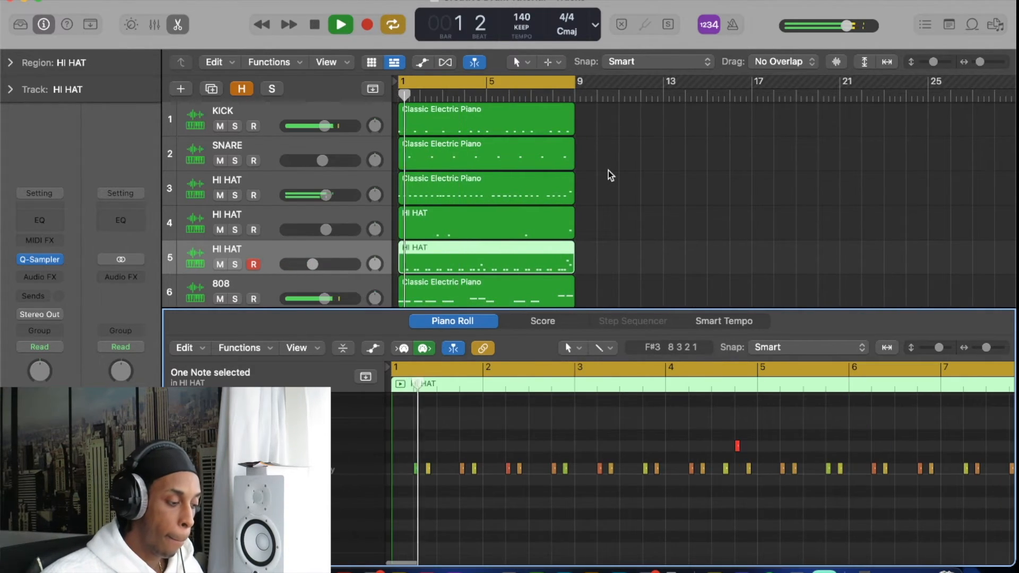
pyautogui.moveTo(313, 264); pyautogui.dragTo(316, 264)
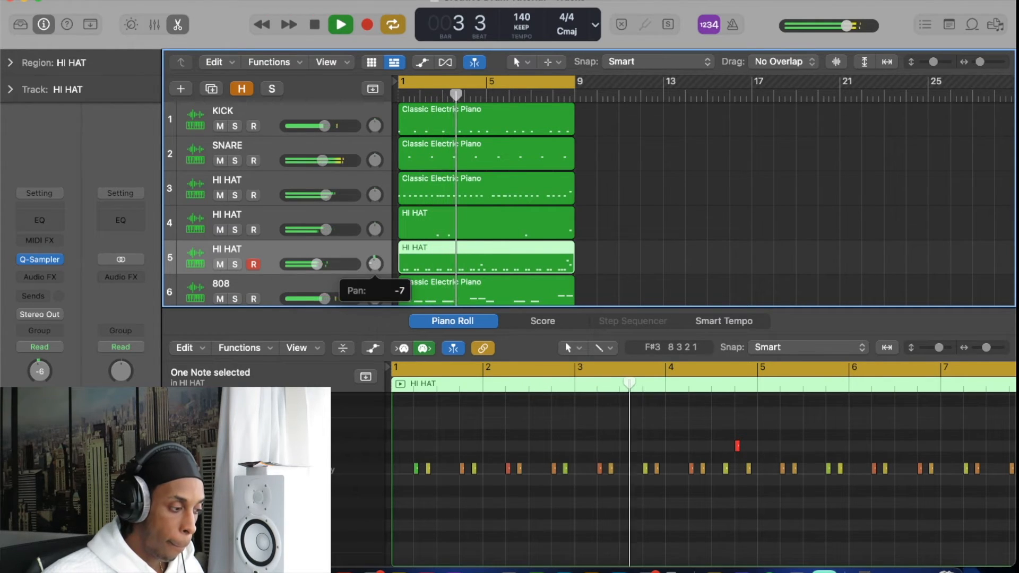
pyautogui.moveTo(376, 195); pyautogui.dragTo(319, 197)
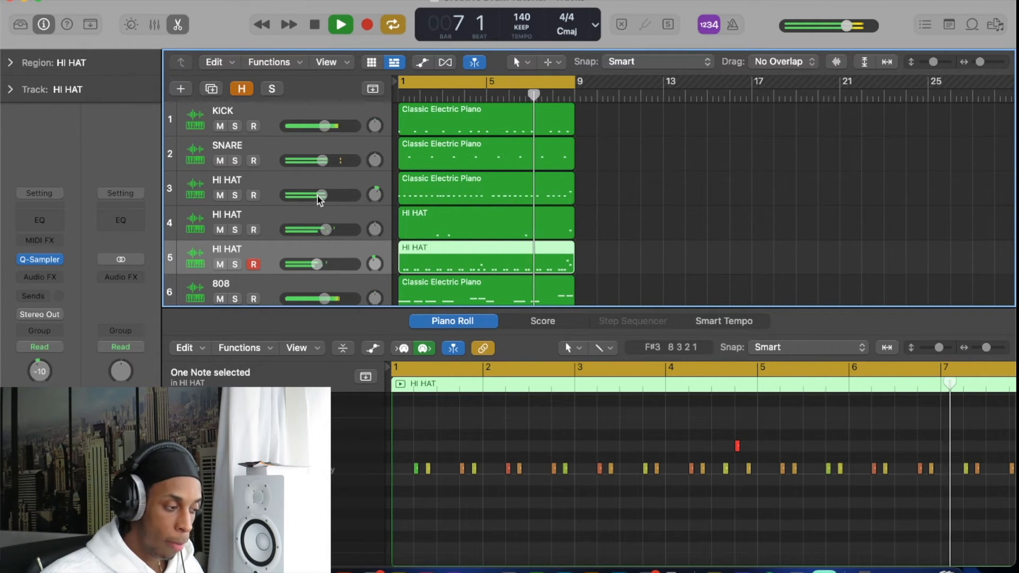
pyautogui.moveTo(318, 264); pyautogui.dragTo(320, 263)
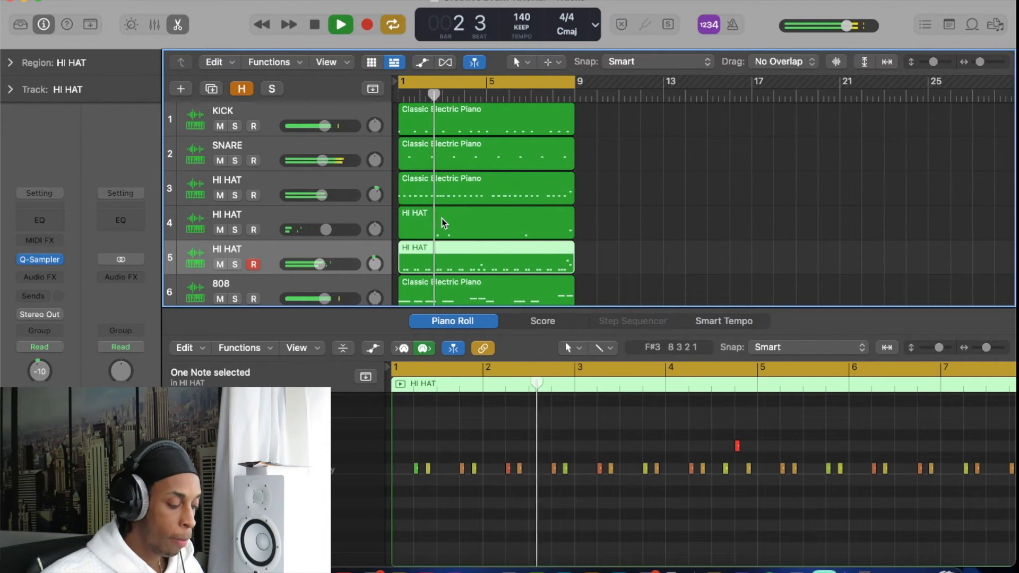
pyautogui.press('space')
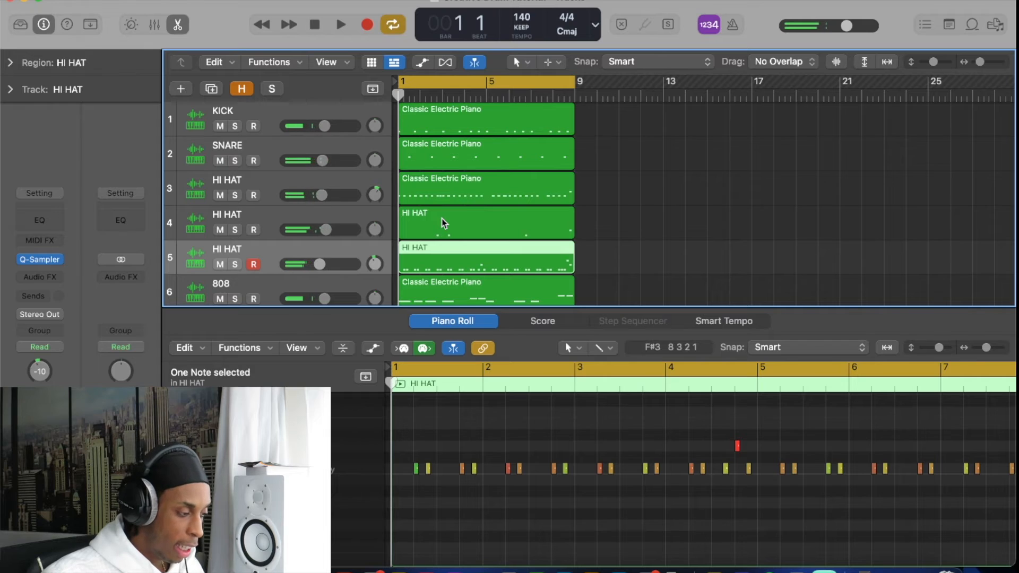
# Duplicate HI HAT track 5 as a new track below it, and load Hi Hat ( Real ).wav into its Quick Sampler.
pyautogui.press('super+d')
pyautogui.click(991, 27)
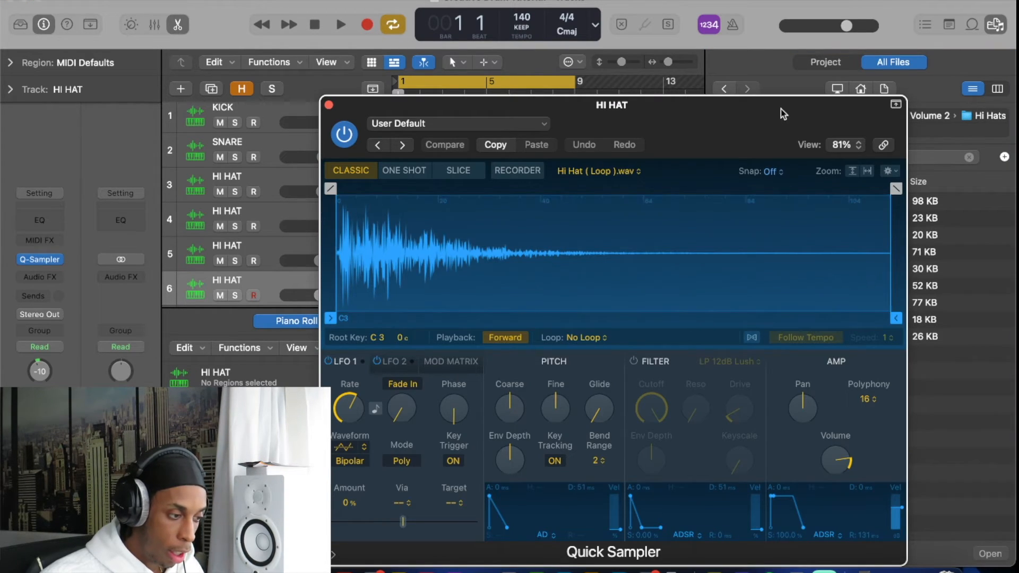
pyautogui.moveTo(781, 109); pyautogui.dragTo(455, 109)
pyautogui.moveTo(790, 202); pyautogui.dragTo(240, 249)
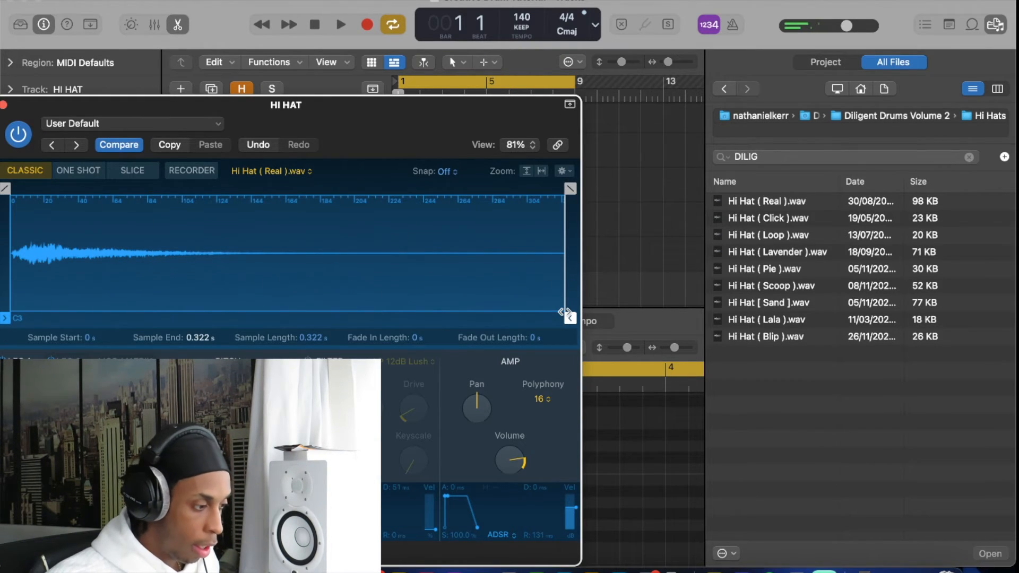
# Set the sample to loop forward from about 0.042 s to 0.14 s while the beat plays.
pyautogui.press('space')
pyautogui.click(258, 333)
pyautogui.click(258, 354)
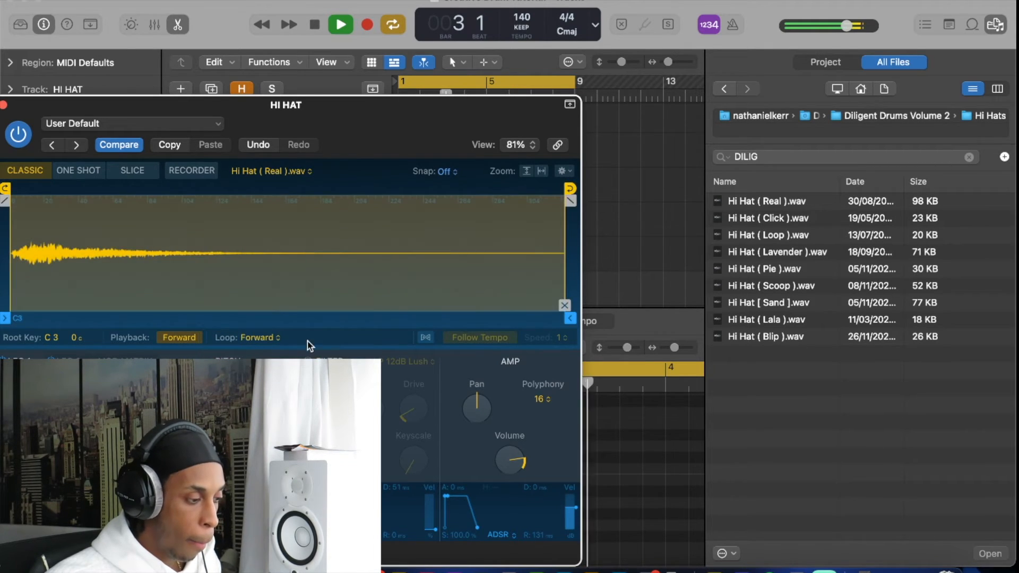
pyautogui.moveTo(569, 183); pyautogui.dragTo(161, 228)
pyautogui.moveTo(30, 199); pyautogui.dragTo(83, 201)
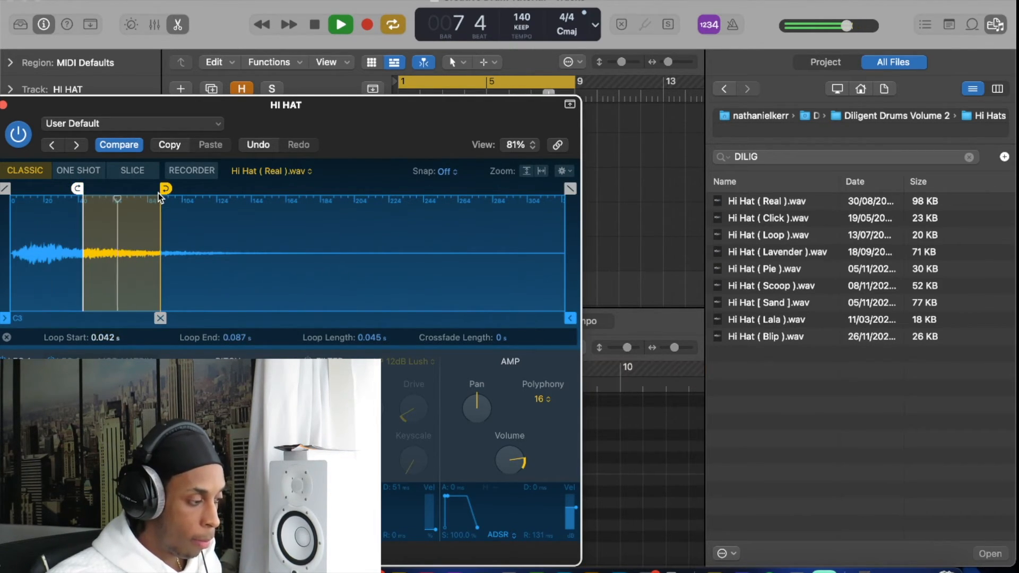
pyautogui.moveTo(163, 193); pyautogui.dragTo(259, 201)
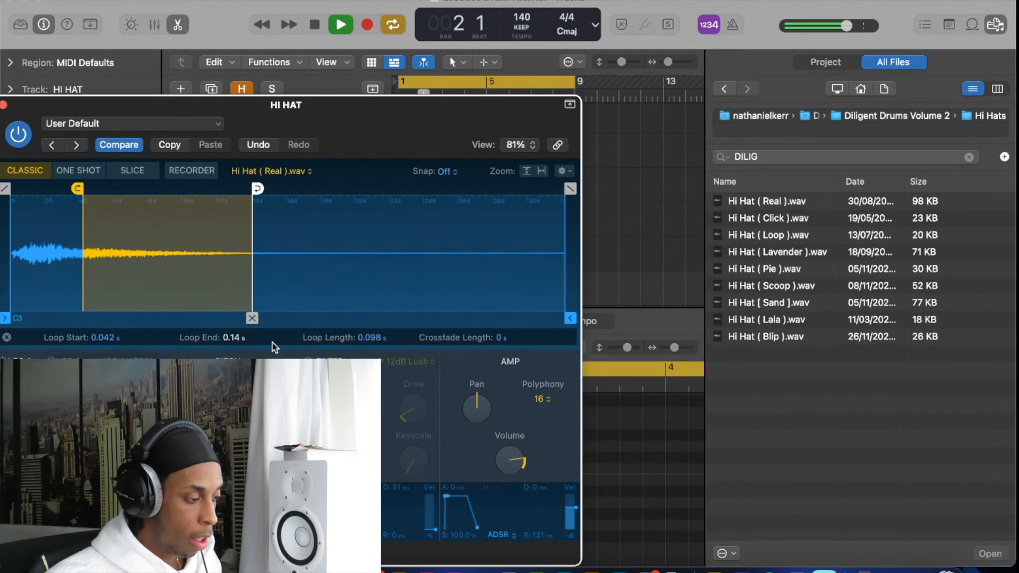
pyautogui.press('space')
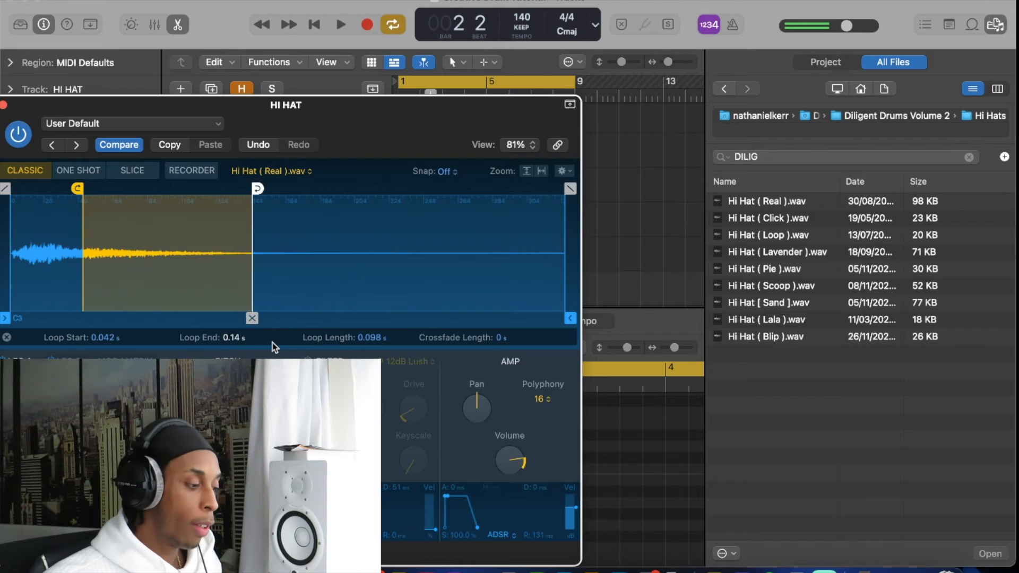
# Try the Reverse loop mode on the sample, and switch the loop back to Forward.
pyautogui.click(442, 253)
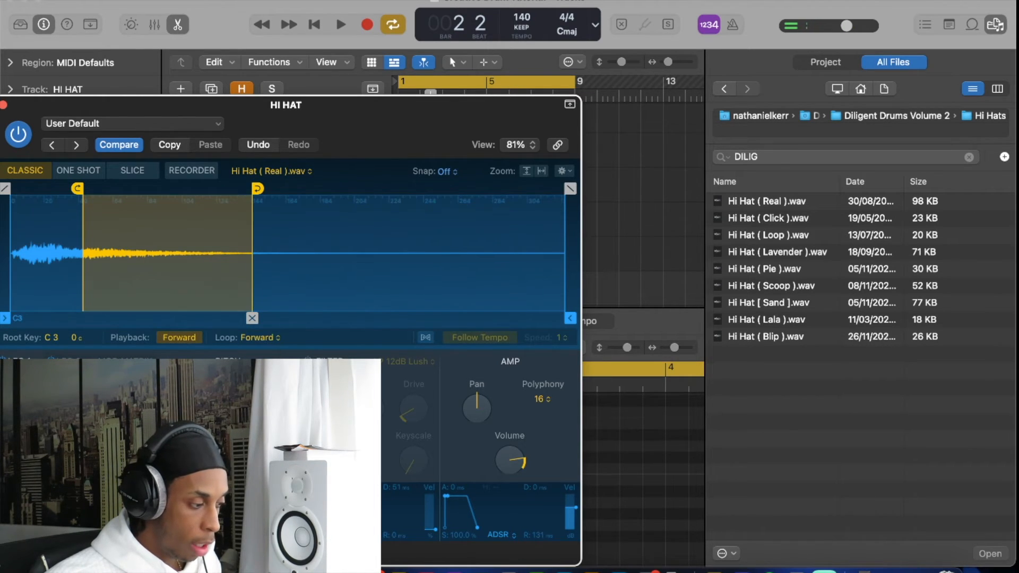
pyautogui.click(269, 338)
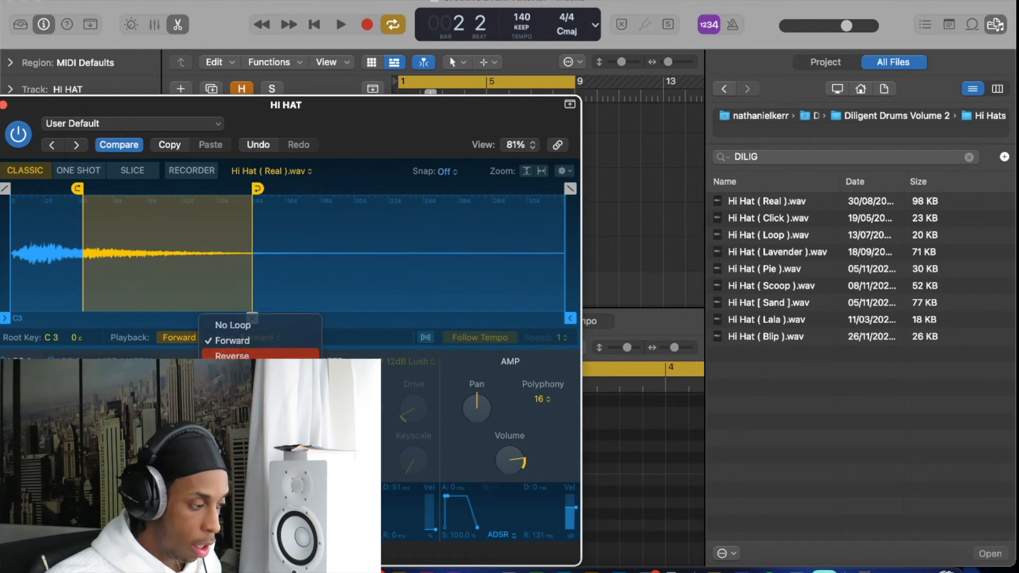
pyautogui.click(238, 355)
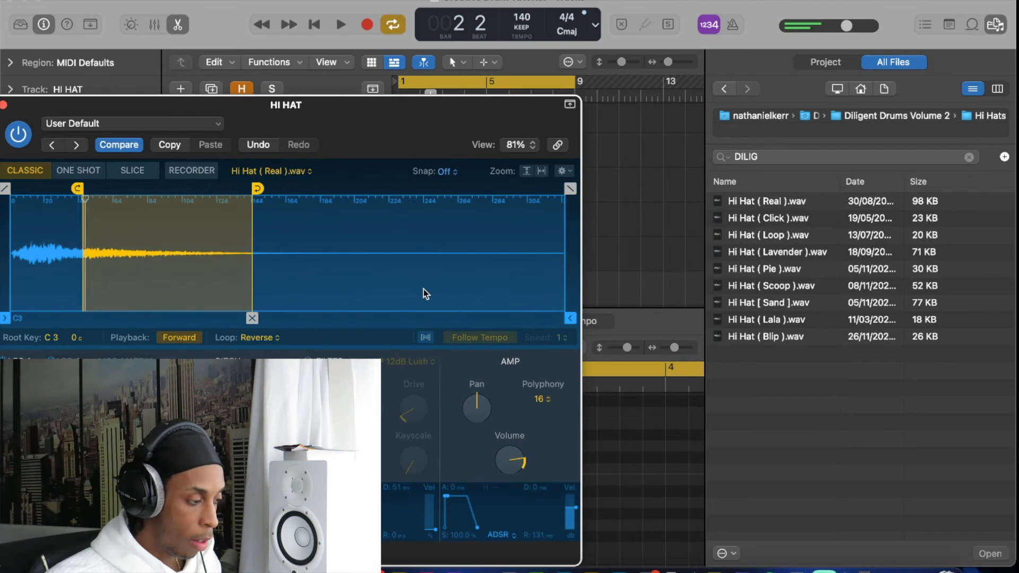
pyautogui.click(263, 338)
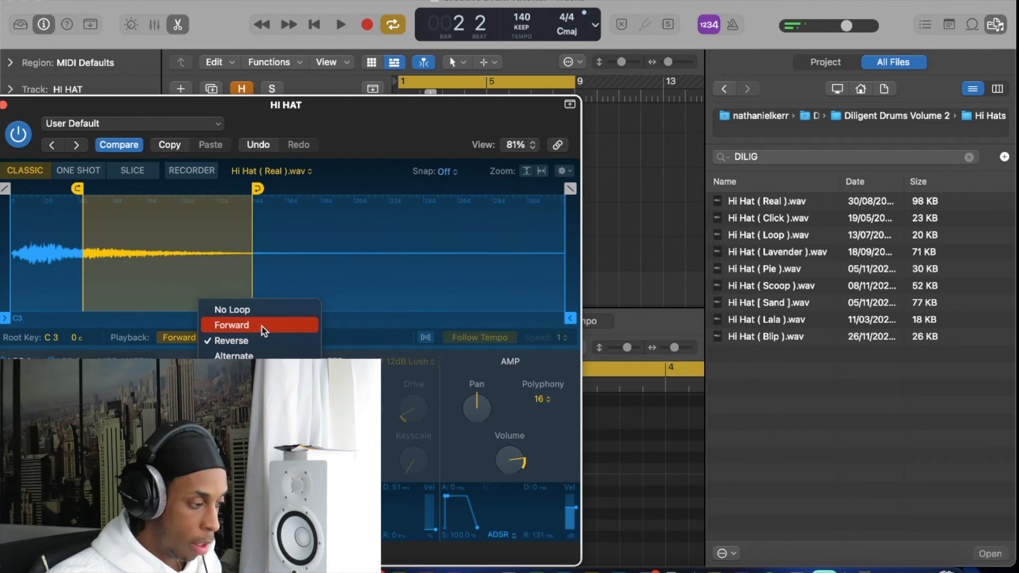
pyautogui.click(262, 325)
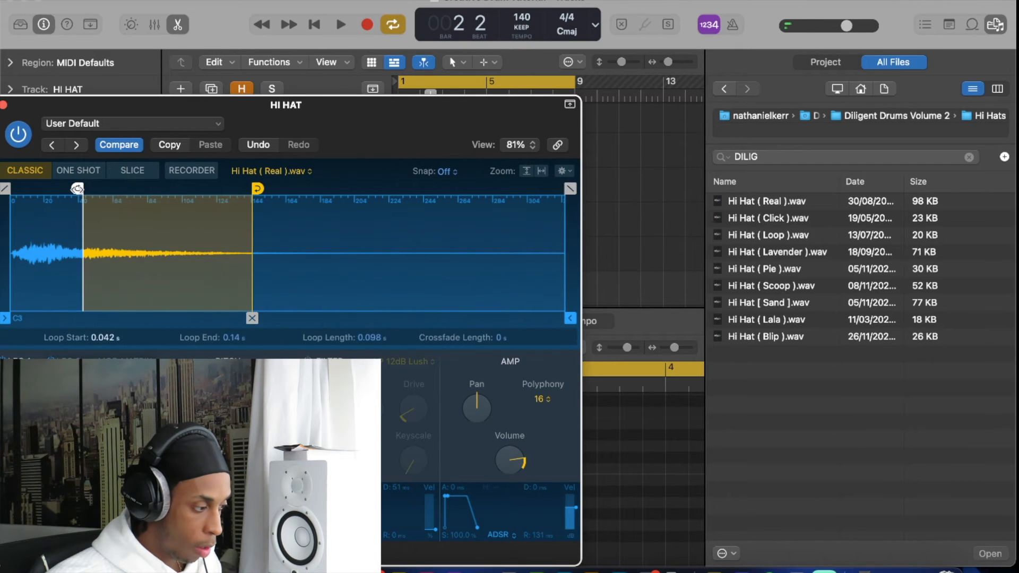
# Move the loop start closer to the loop end, set the sample start to 0.054 s just before it, and close the sampler.
pyautogui.moveTo(78, 189); pyautogui.dragTo(109, 189)
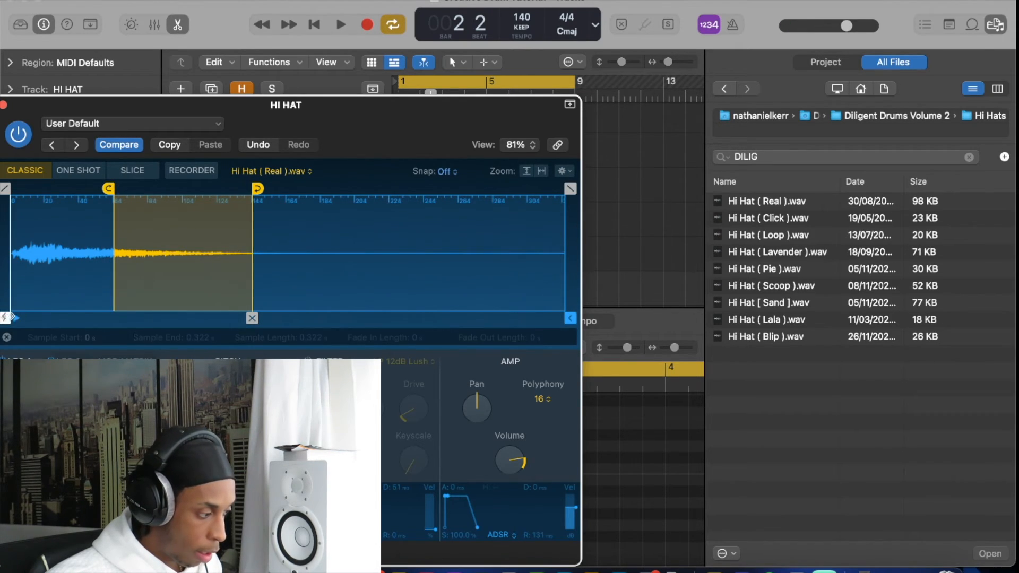
pyautogui.moveTo(6, 318); pyautogui.dragTo(105, 321)
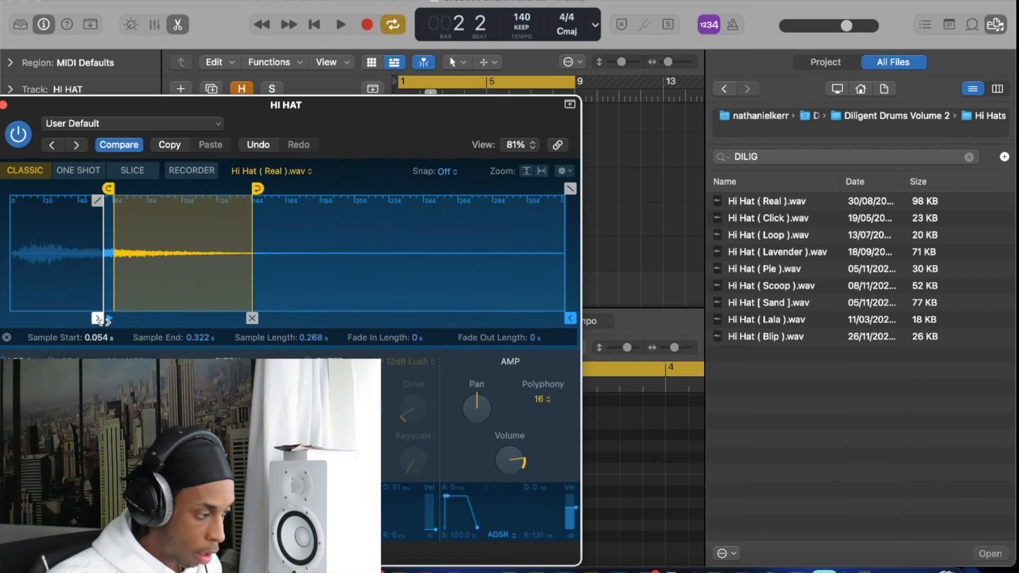
pyautogui.click(4, 106)
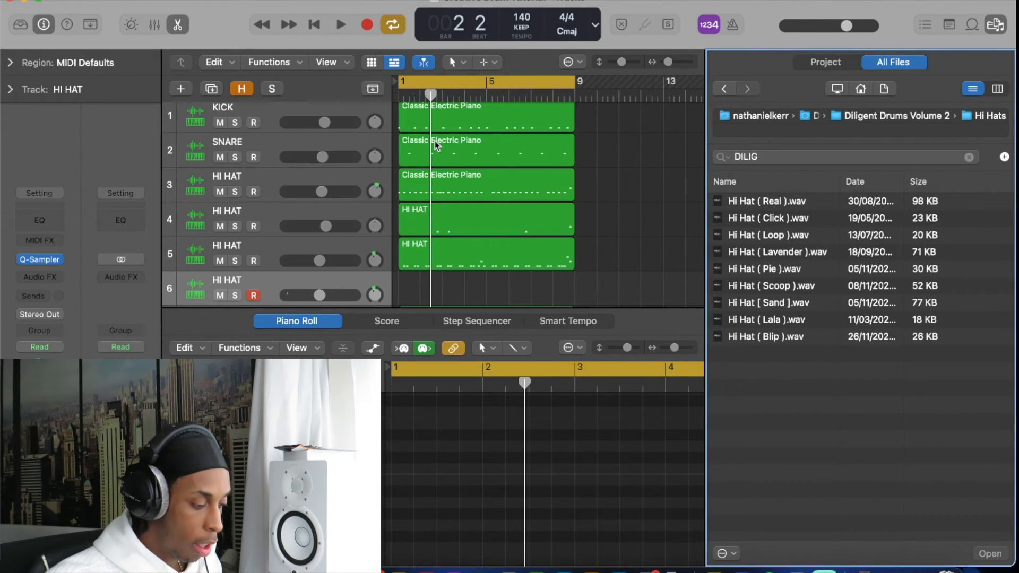
# Record a sparse hi-hat part on HI HAT track 6 over the looping beat.
pyautogui.press('space')
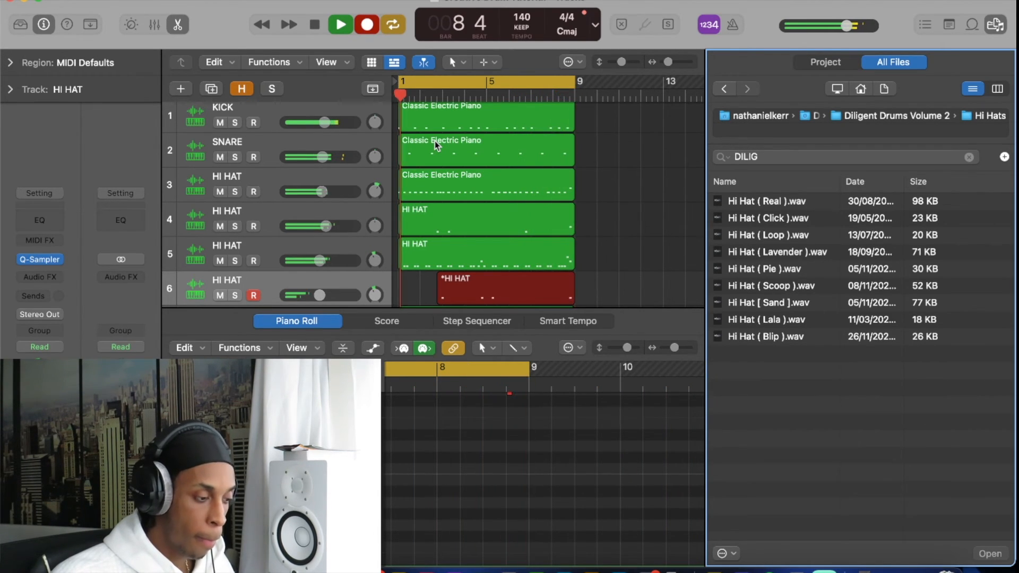
pyautogui.press('space')
# Split the recorded track 6 region at bar 4, delete the piece before it, and extend the remaining region back to bar 1.
pyautogui.click(465, 96)
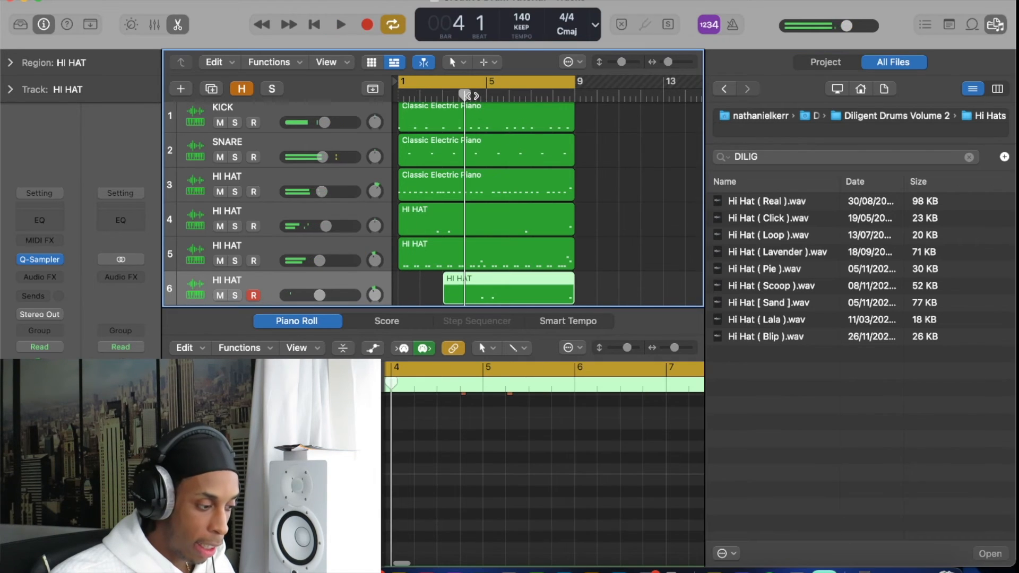
pyautogui.press('super+t')
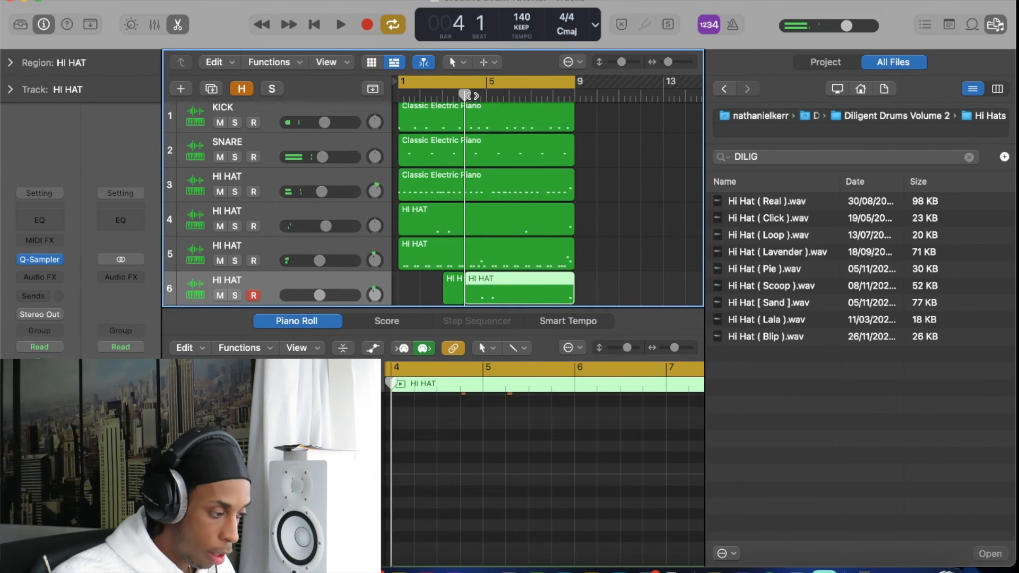
pyautogui.click(433, 288)
pyautogui.click(457, 293)
pyautogui.press('Delete')
pyautogui.moveTo(468, 299); pyautogui.dragTo(345, 300)
# Play the beat and raise the volume of HI HAT track 6.
pyautogui.press('space')
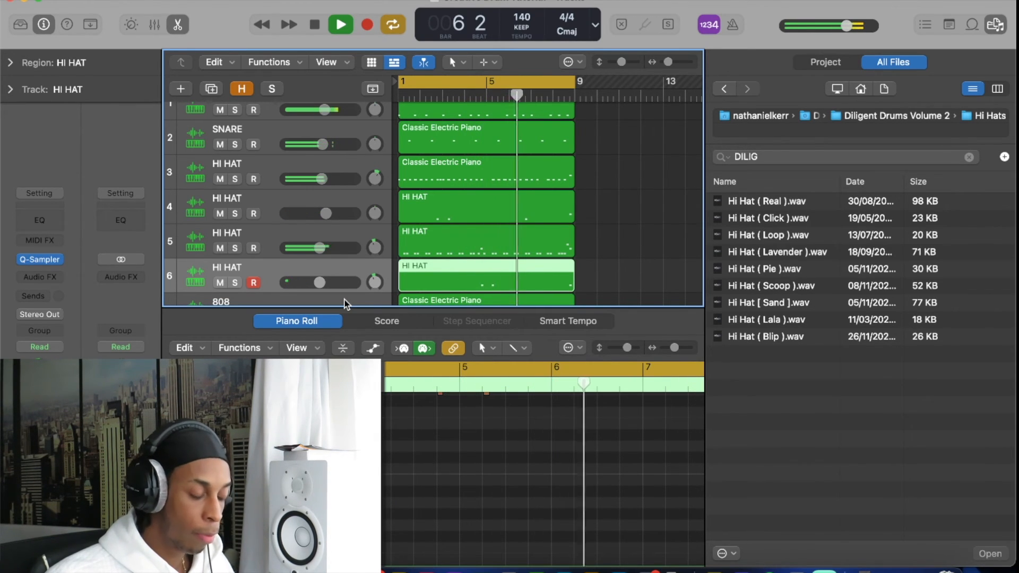
pyautogui.moveTo(320, 282); pyautogui.dragTo(349, 287)
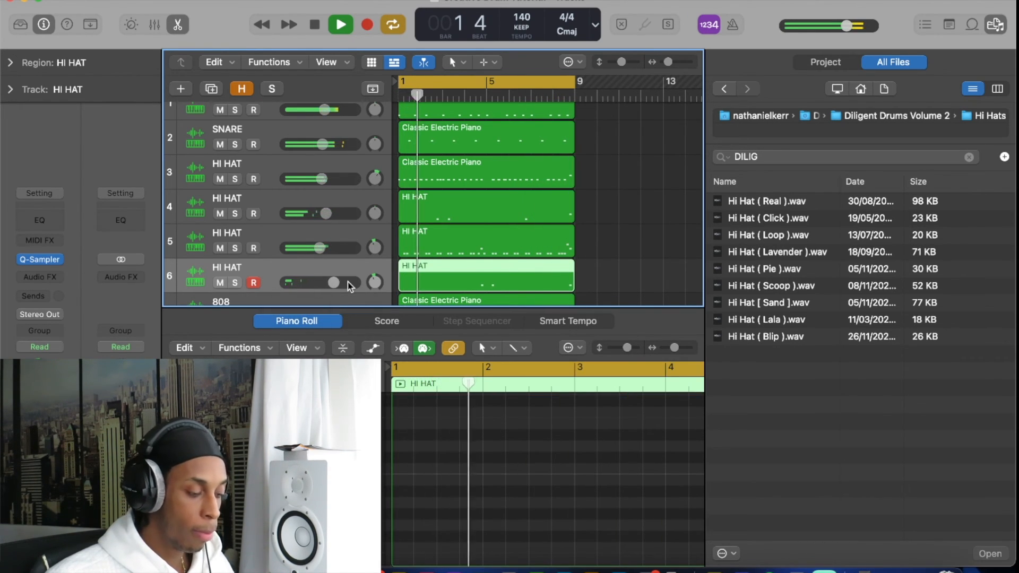
pyautogui.press('space')
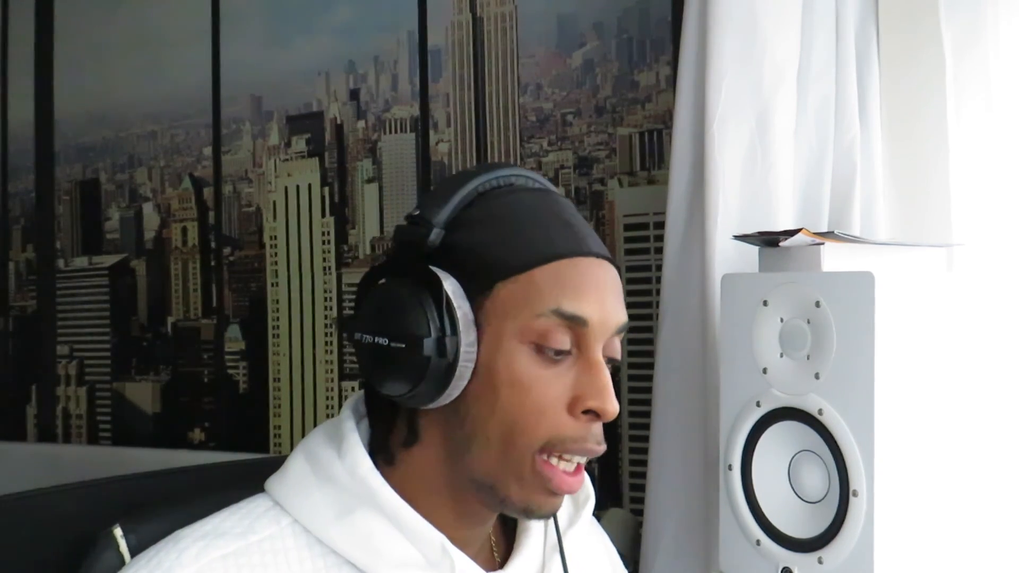